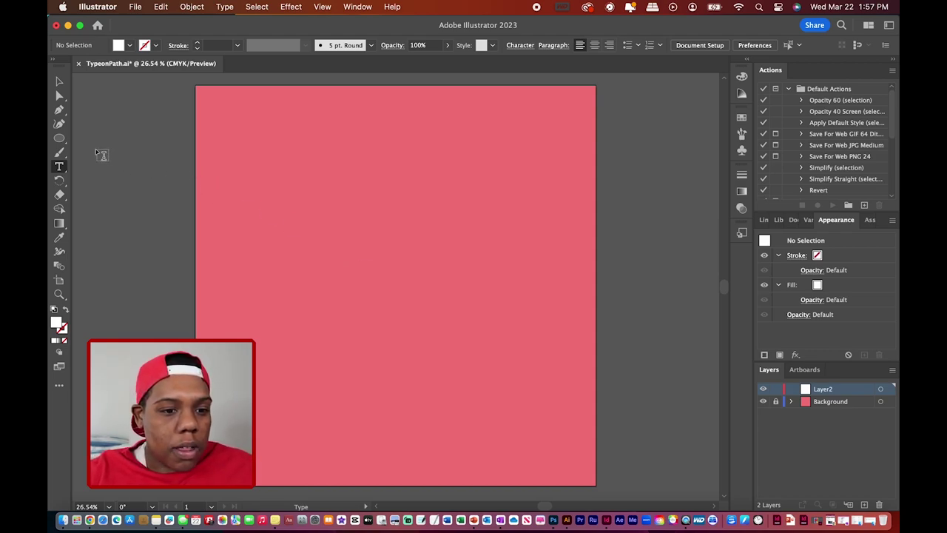
# - Draw a straight horizontal line about 12.9 in long across the middle of the artboard
pyautogui.click(60, 139)
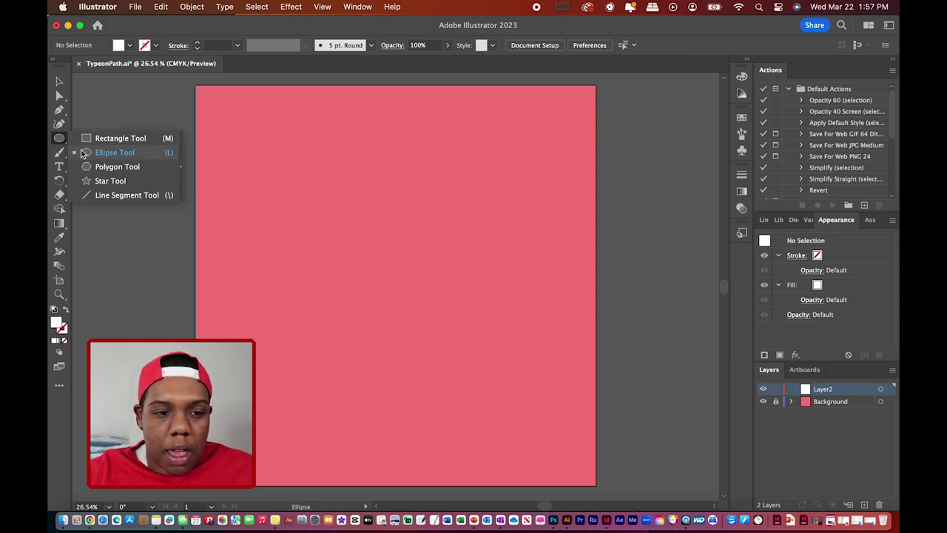
pyautogui.click(99, 196)
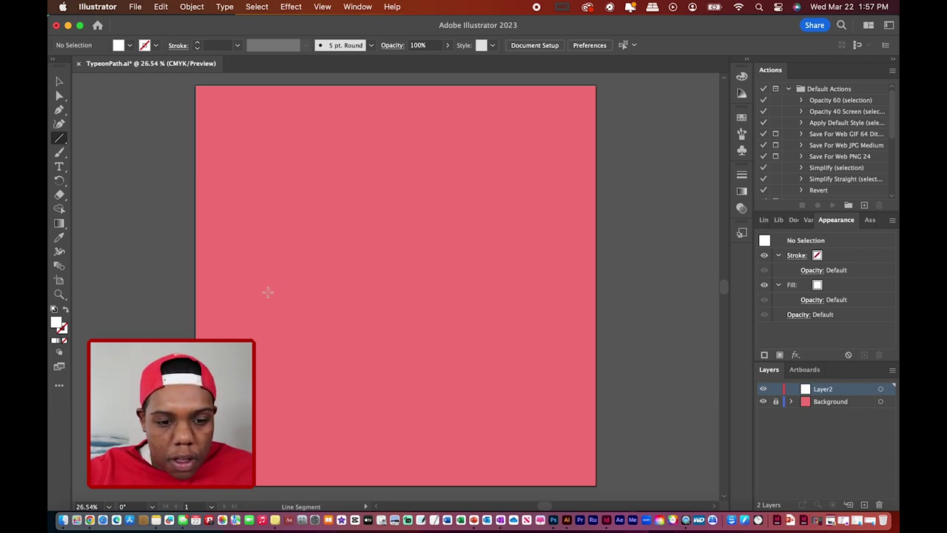
pyautogui.moveTo(267, 291); pyautogui.dragTo(526, 292)
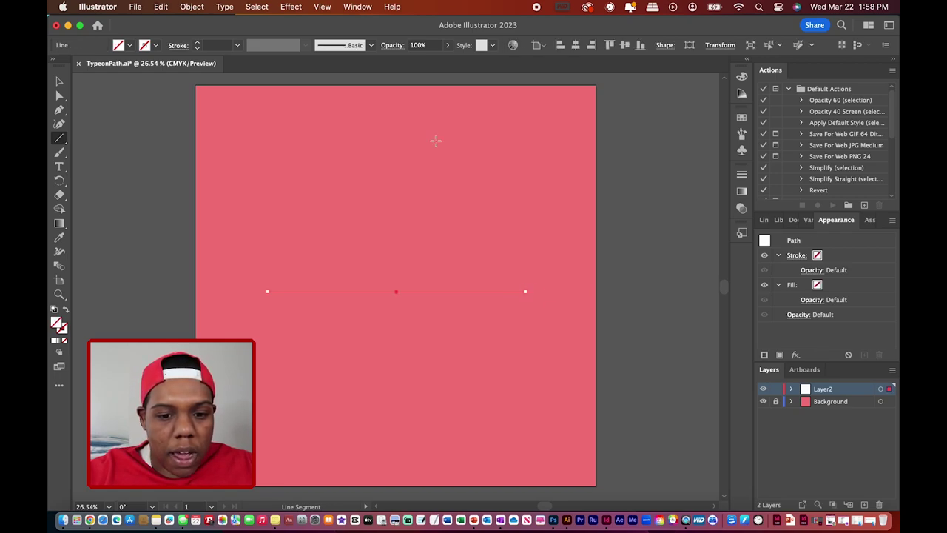
pyautogui.click(59, 80)
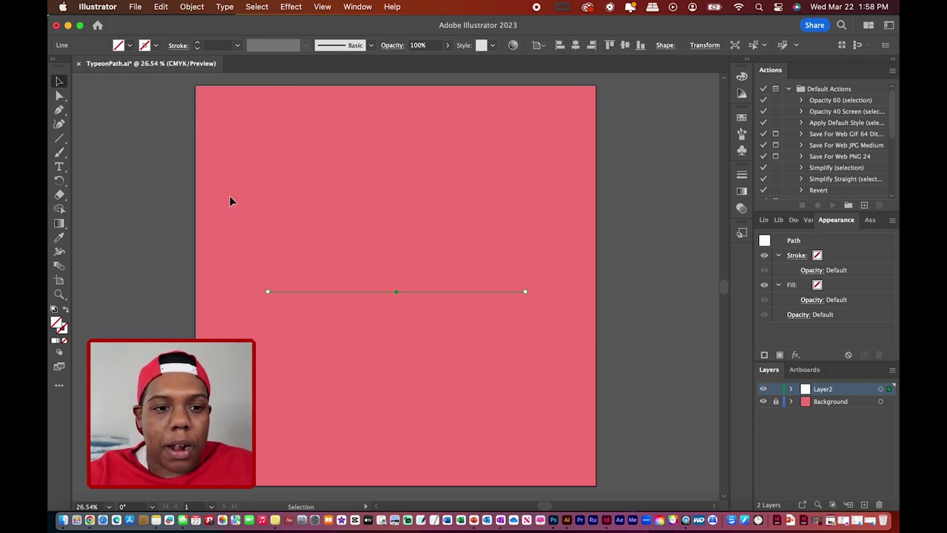
# - Give the line a black stroke with a weight of 20 pt
pyautogui.click(156, 45)
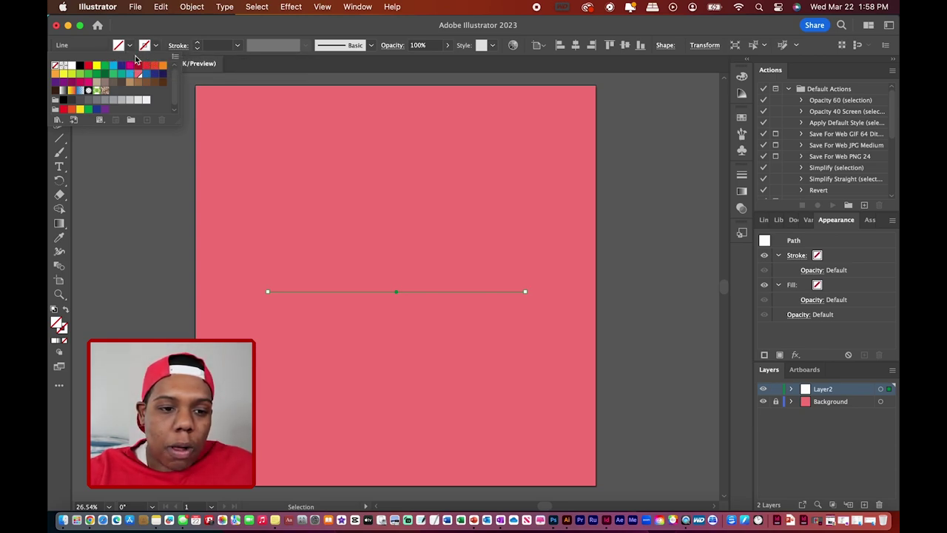
pyautogui.click(80, 65)
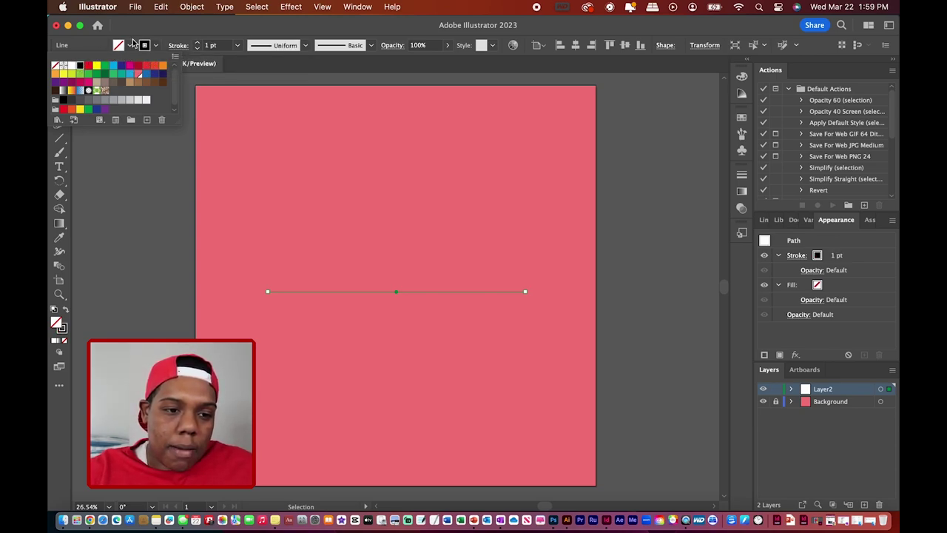
pyautogui.click(199, 45)
pyautogui.click(198, 45)
pyautogui.click(198, 45)
pyautogui.click(198, 45)
pyautogui.click(198, 45)
pyautogui.click(198, 45)
pyautogui.click(198, 45)
pyautogui.click(199, 45)
pyautogui.click(198, 45)
pyautogui.click(199, 45)
pyautogui.click(198, 45)
pyautogui.click(198, 45)
pyautogui.click(198, 45)
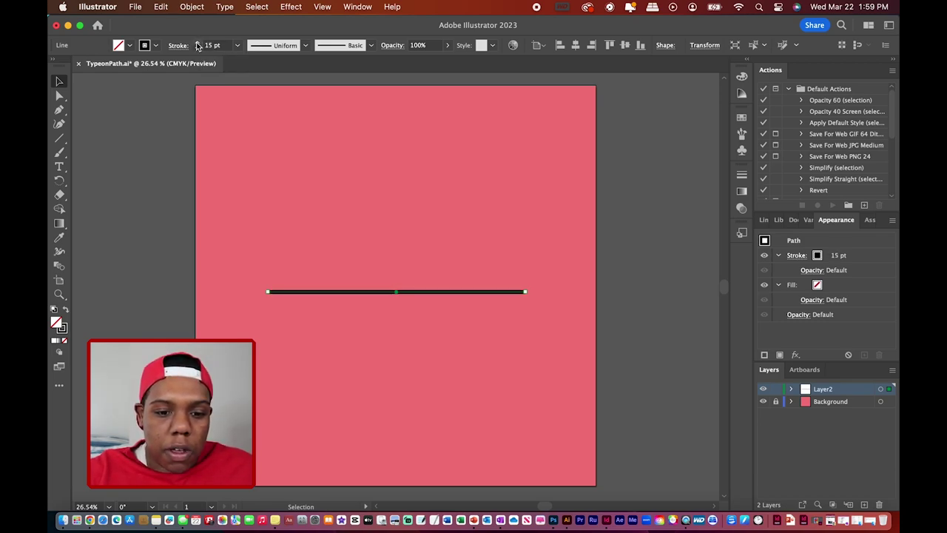
pyautogui.click(198, 46)
pyautogui.click(198, 46)
pyautogui.click(198, 45)
pyautogui.click(199, 45)
pyautogui.click(199, 45)
pyautogui.click(290, 151)
pyautogui.click(390, 291)
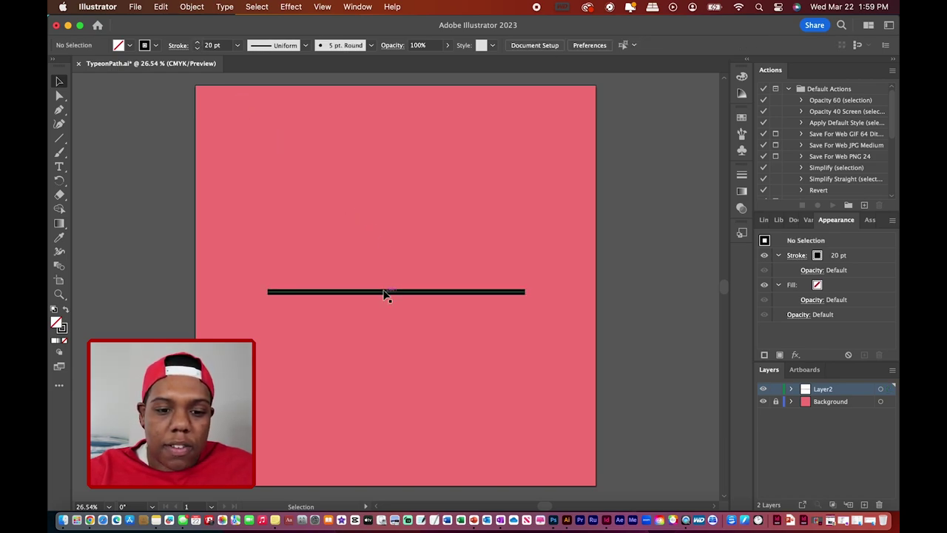
pyautogui.click(540, 259)
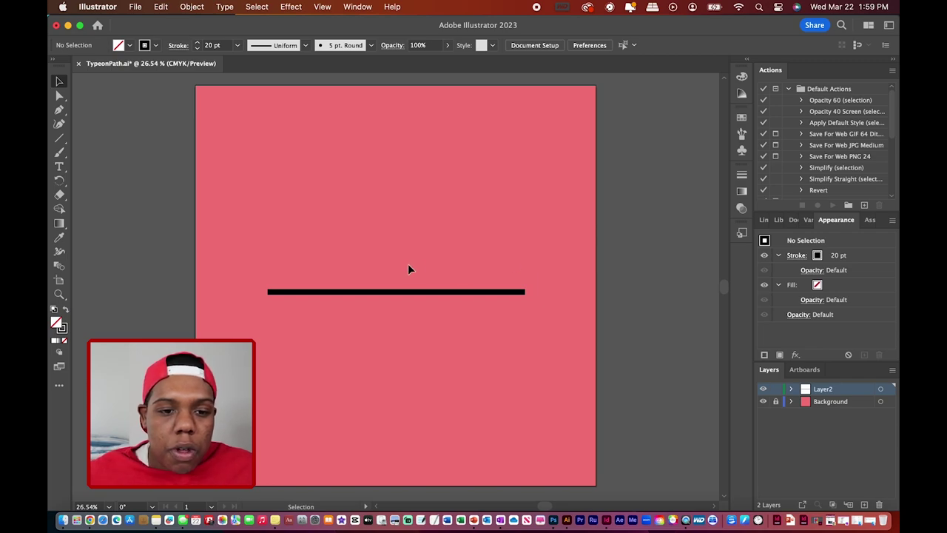
# - Add two anchor points to the line with the Pen tool, one on each side of its midpoint
pyautogui.click(385, 293)
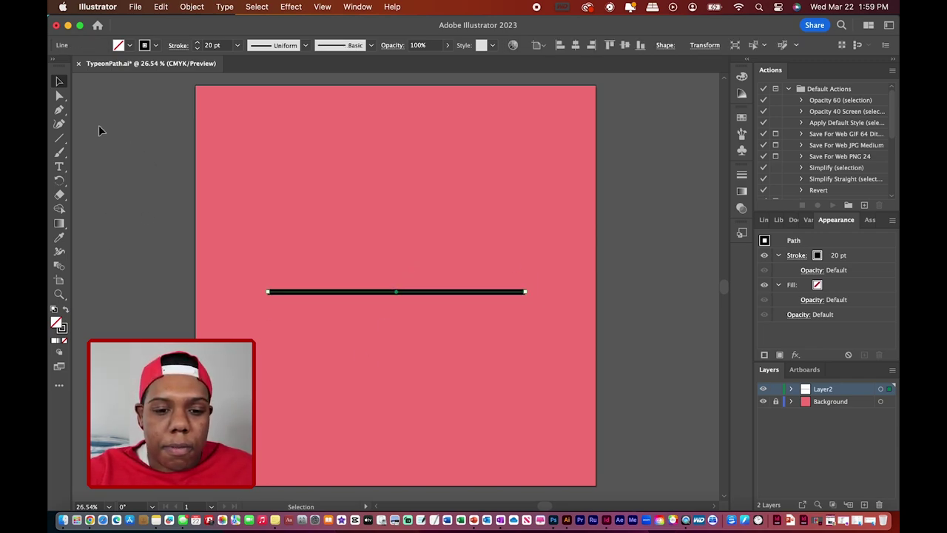
pyautogui.click(61, 111)
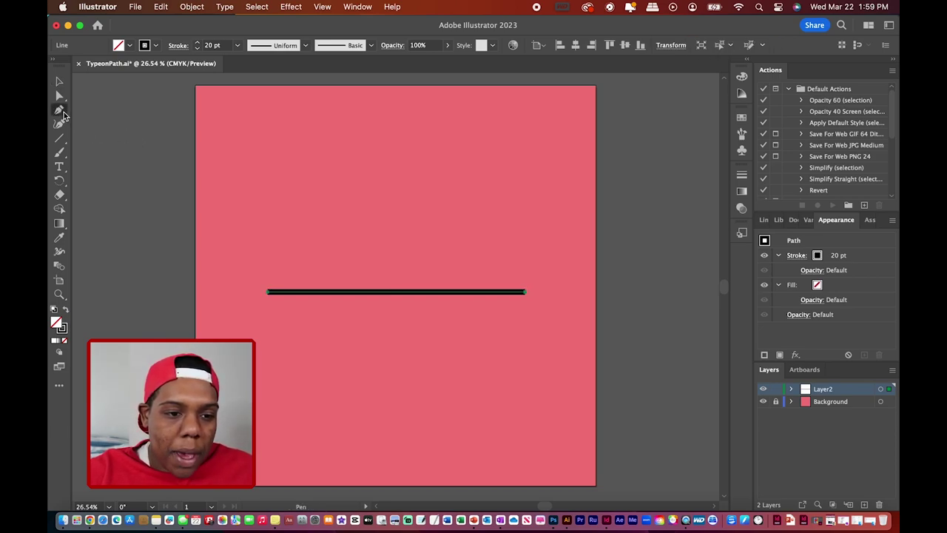
pyautogui.click(344, 292)
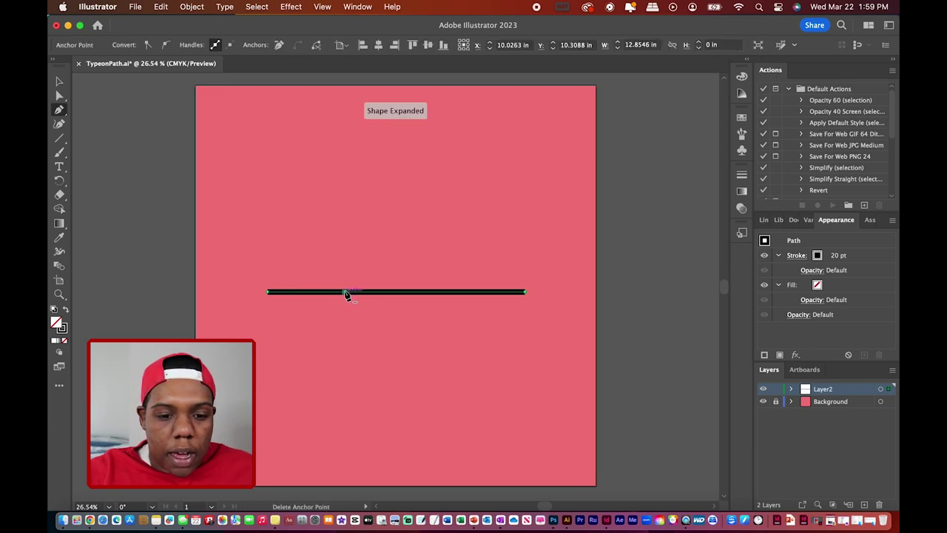
pyautogui.click(441, 292)
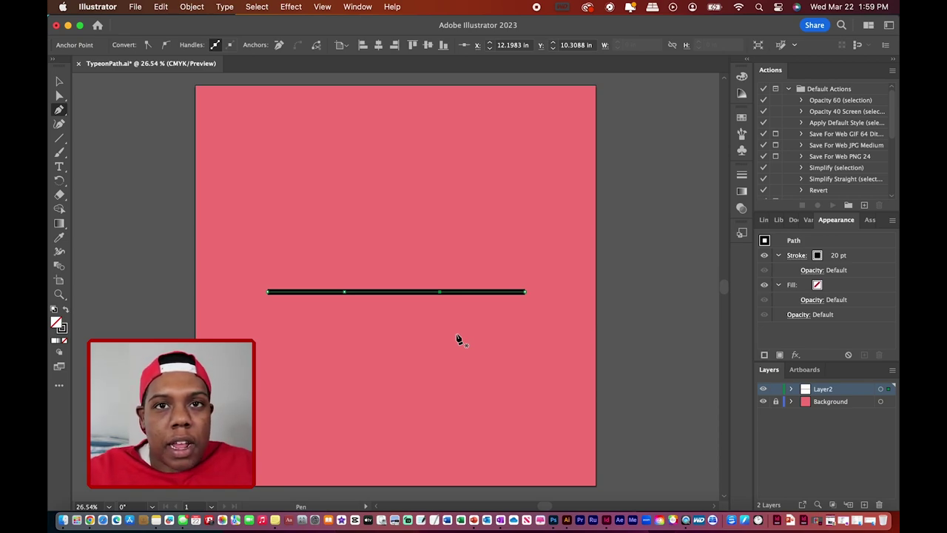
# - Raise the left inner anchor point above the line and lower the right inner one to form a zigzag
pyautogui.click(61, 95)
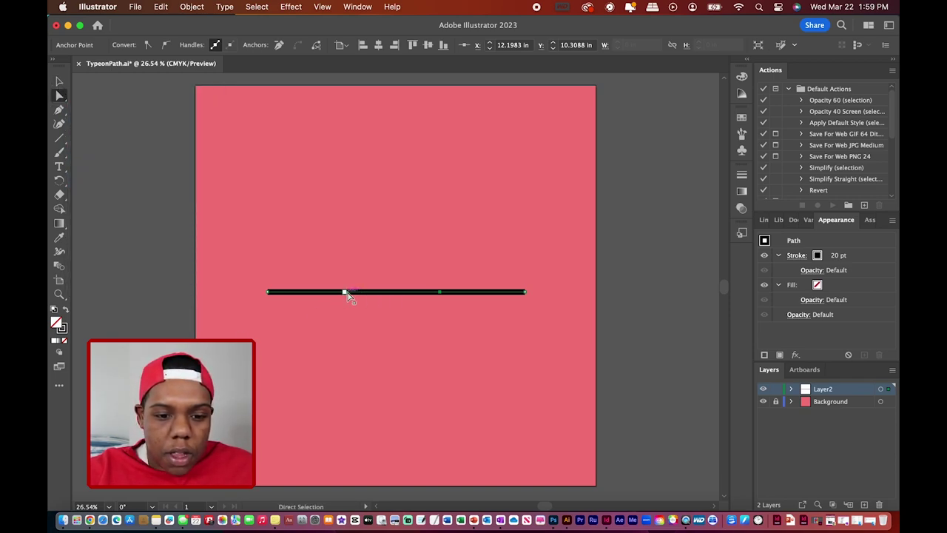
pyautogui.moveTo(345, 291); pyautogui.dragTo(339, 246)
pyautogui.moveTo(440, 294); pyautogui.dragTo(457, 362)
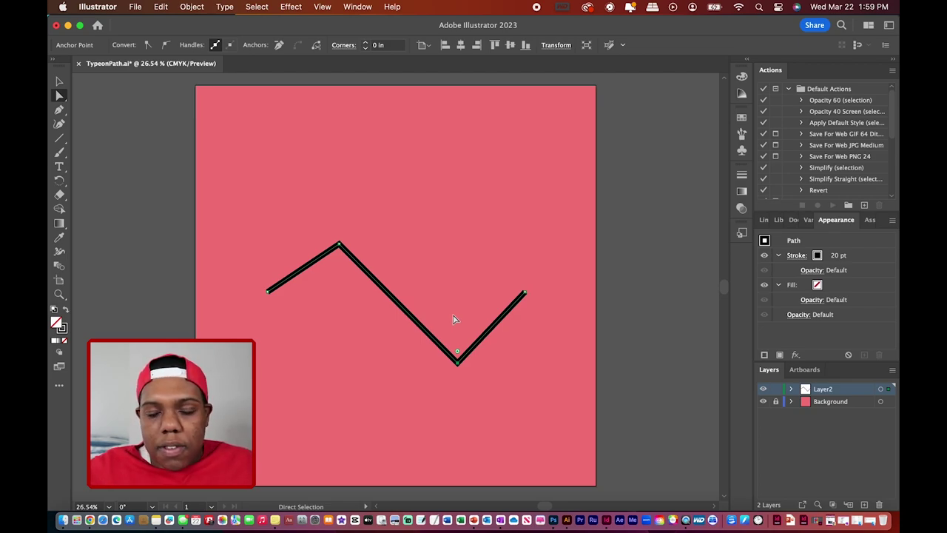
# - Convert the zigzag's lower and upper corner anchor points to smooth points
pyautogui.click(167, 46)
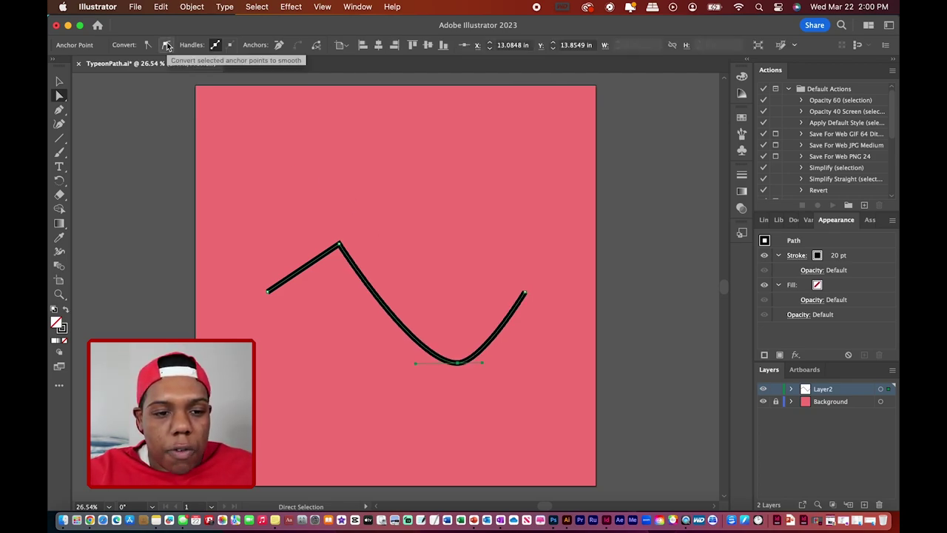
pyautogui.click(339, 245)
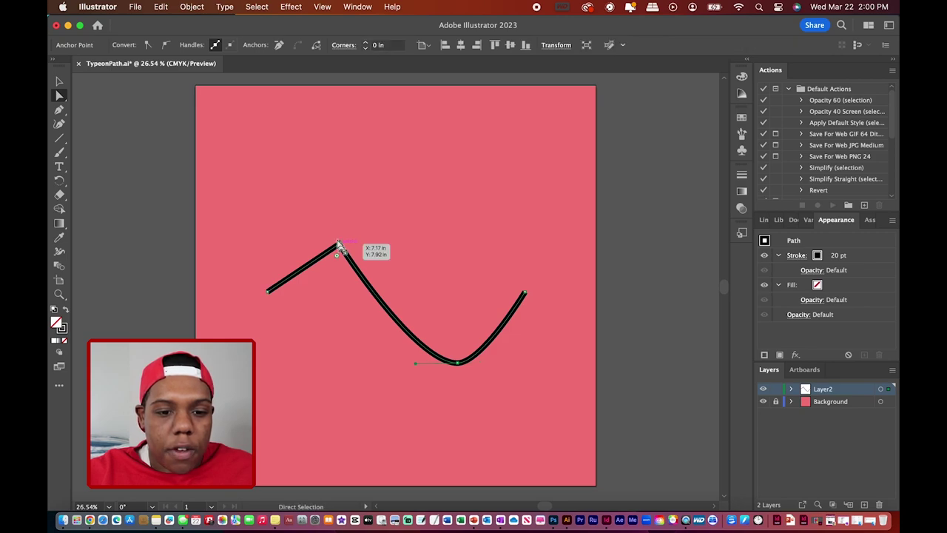
pyautogui.click(171, 45)
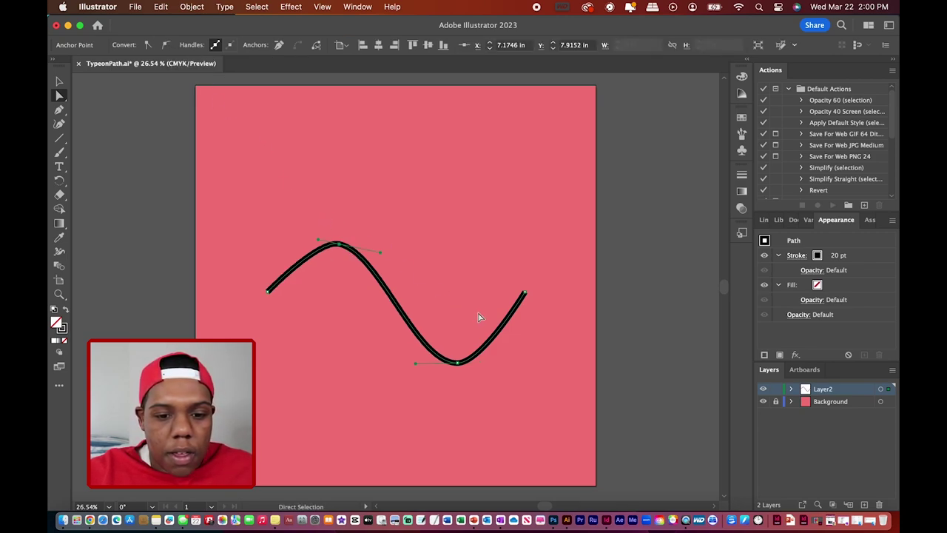
# - Move both ends of the curve outward and extend the anchor handles to make fuller, rounder bends
pyautogui.moveTo(525, 293); pyautogui.dragTo(555, 290)
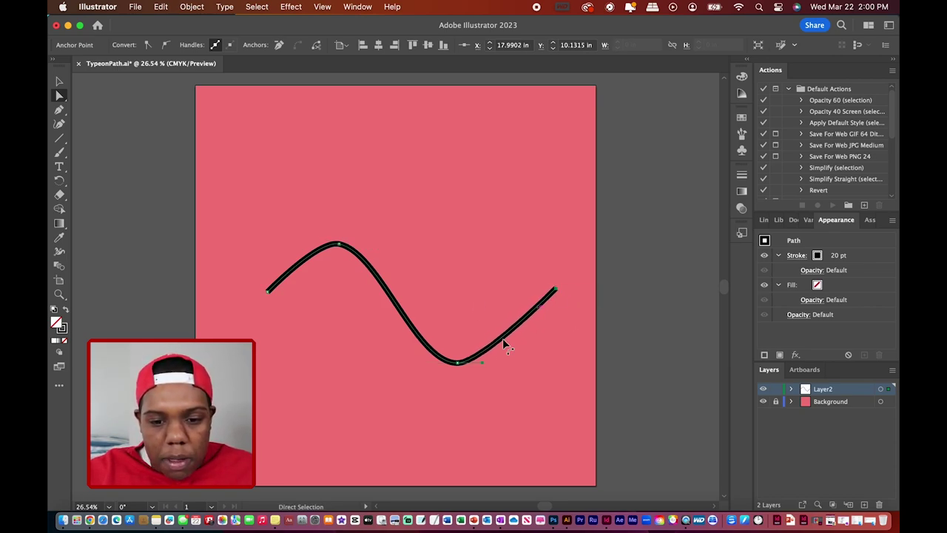
pyautogui.moveTo(268, 290); pyautogui.dragTo(242, 290)
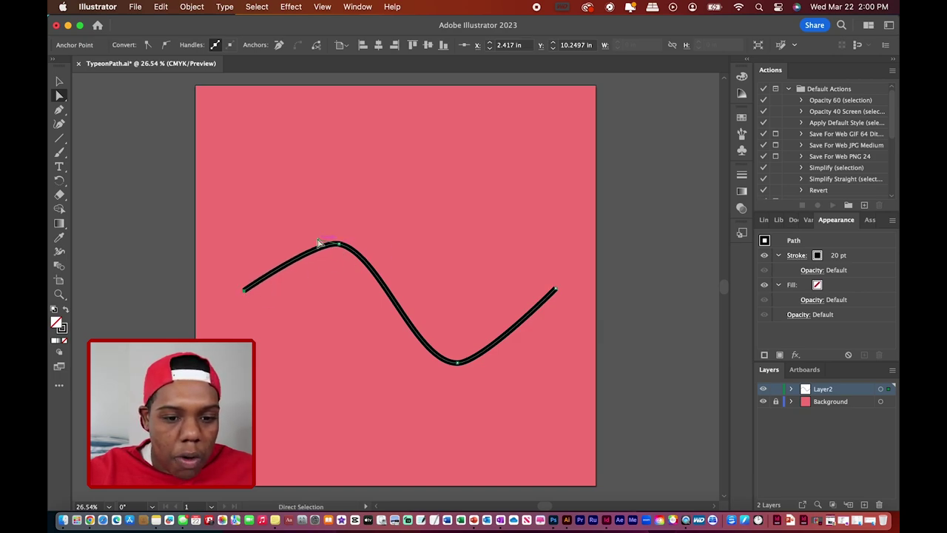
pyautogui.scroll(3, 320, 241)
pyautogui.moveTo(365, 239); pyautogui.dragTo(311, 232)
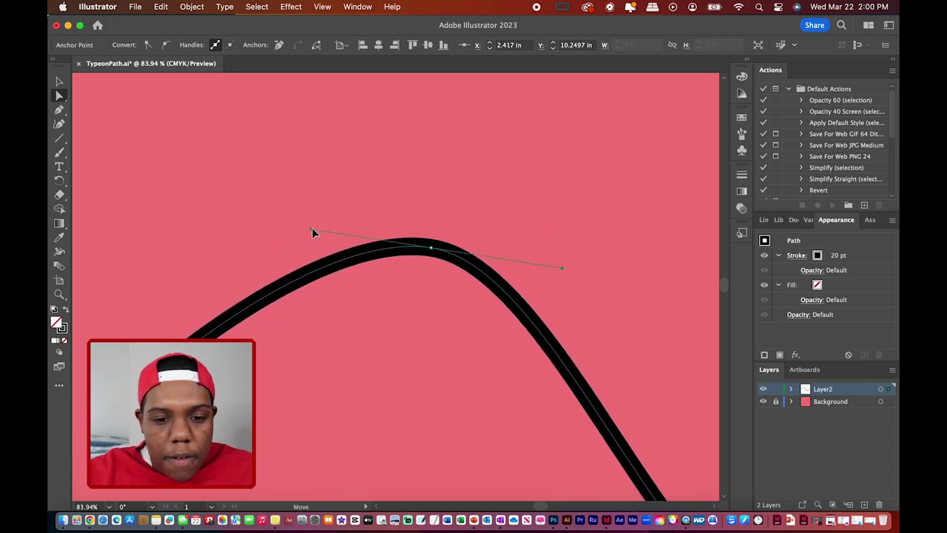
pyautogui.press('super+0')
pyautogui.click(624, 425)
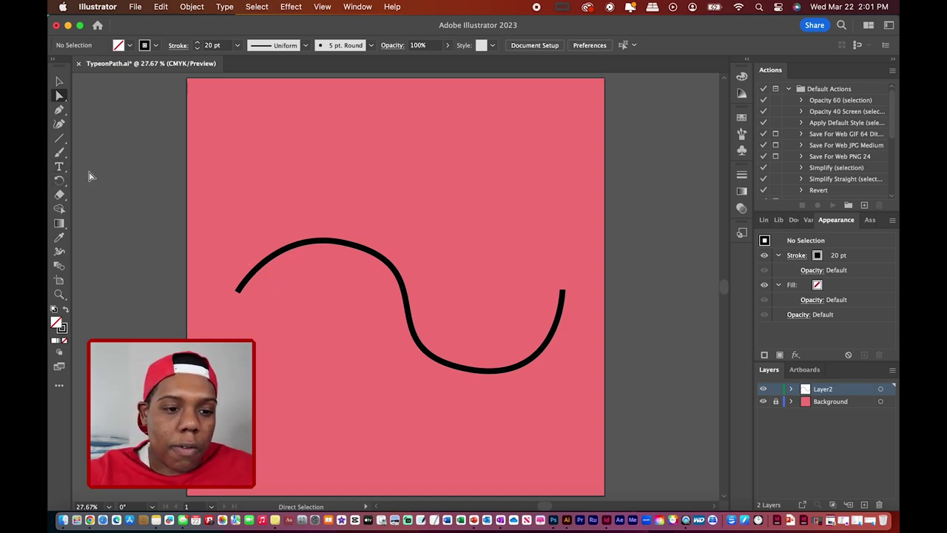
# - Add text along the curve from near its left end with the Type on a Path tool, enlarging it to 44 pt
pyautogui.click(63, 168)
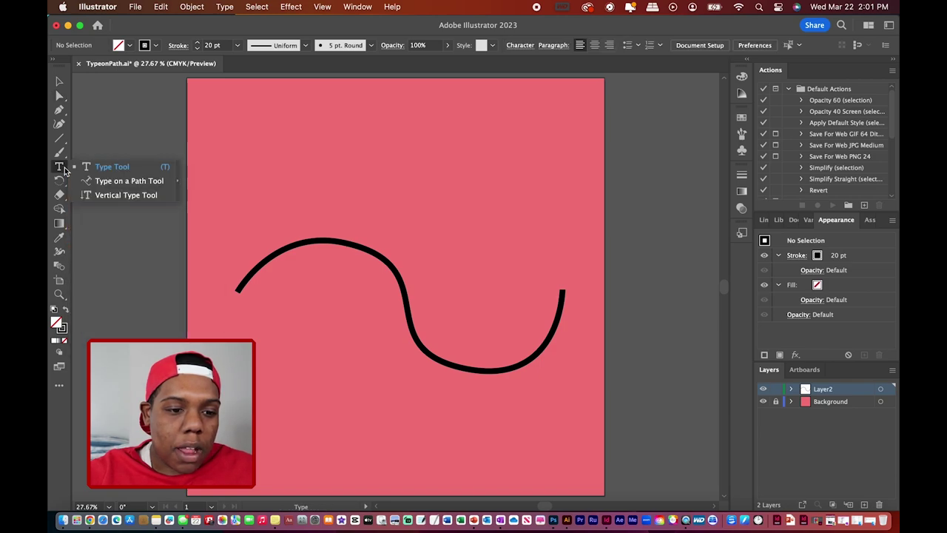
pyautogui.click(109, 184)
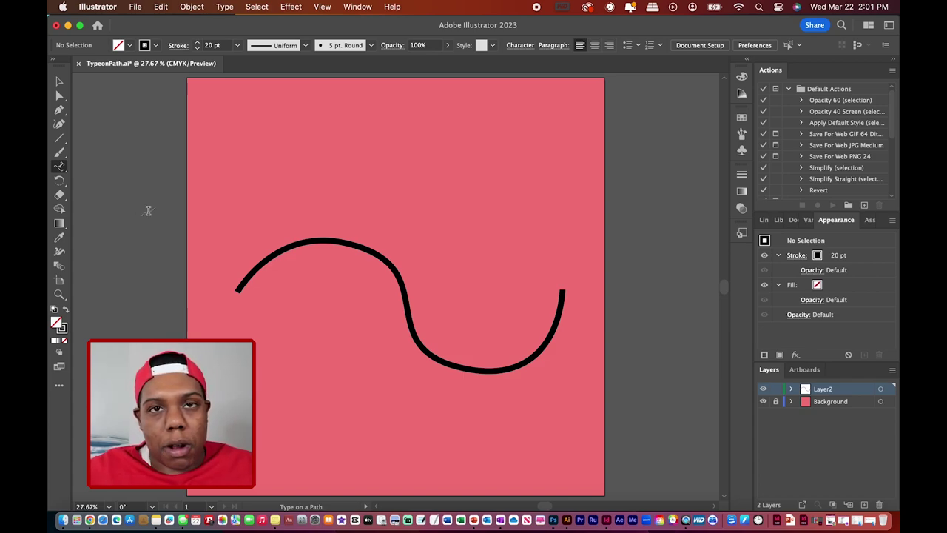
pyautogui.click(248, 274)
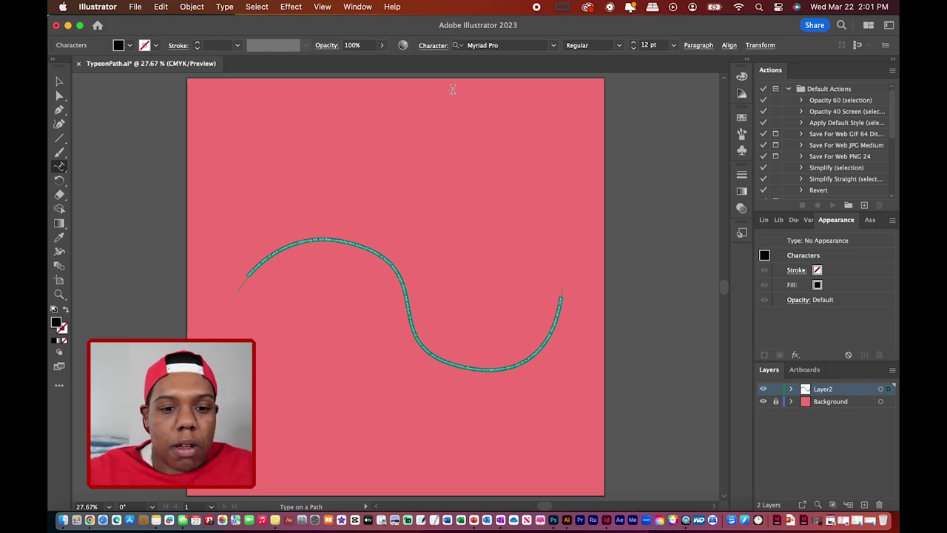
pyautogui.scroll(10, 635, 44)
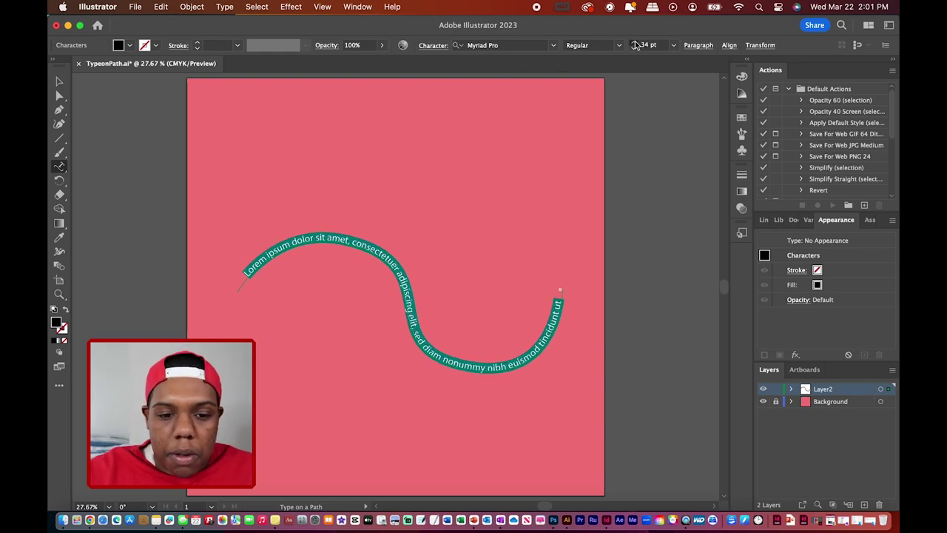
pyautogui.scroll(6, 635, 44)
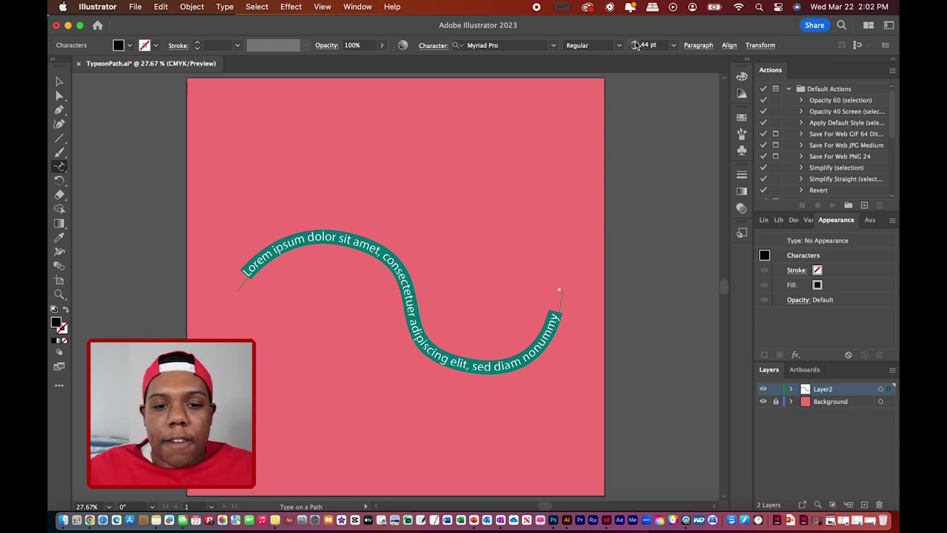
pyautogui.press('Escape')
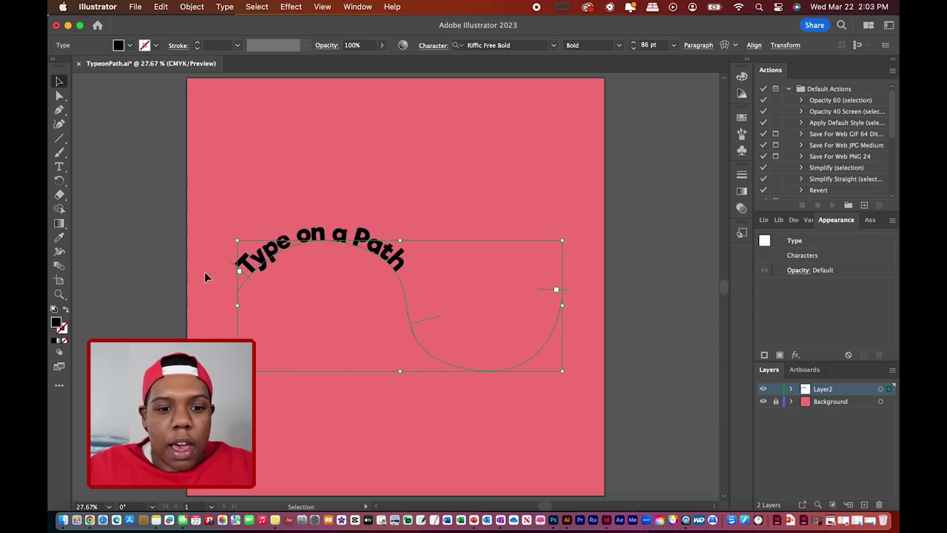
# - Examine the start and end brackets of the text along the curved path
pyautogui.scroll(3, 205, 273)
pyautogui.scroll(-4, 271, 276)
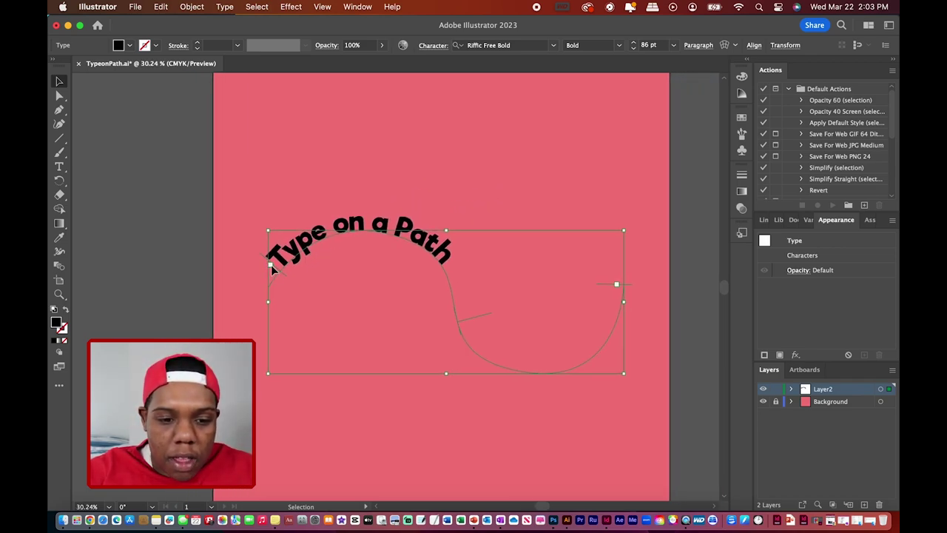
pyautogui.scroll(2, 271, 268)
pyautogui.hscroll(3, 413, 319)
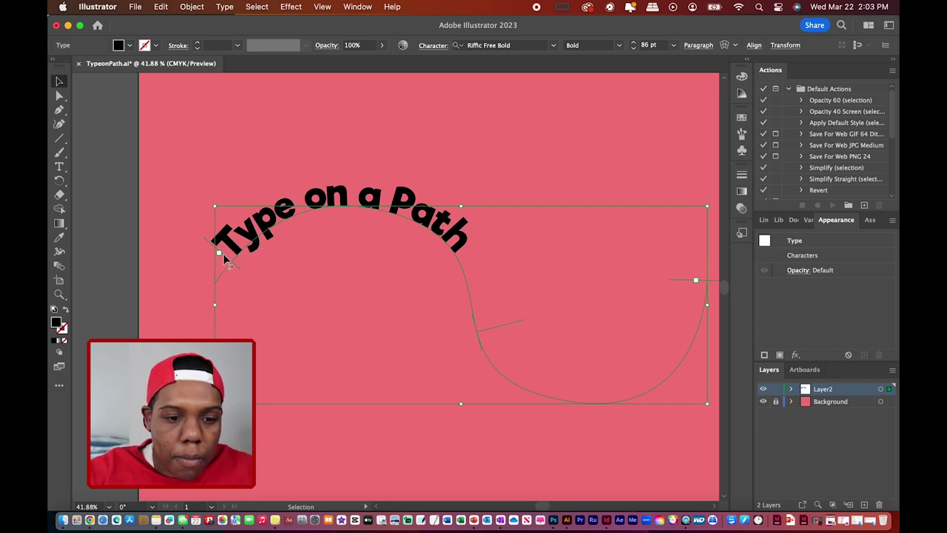
pyautogui.hscroll(3, 368, 211)
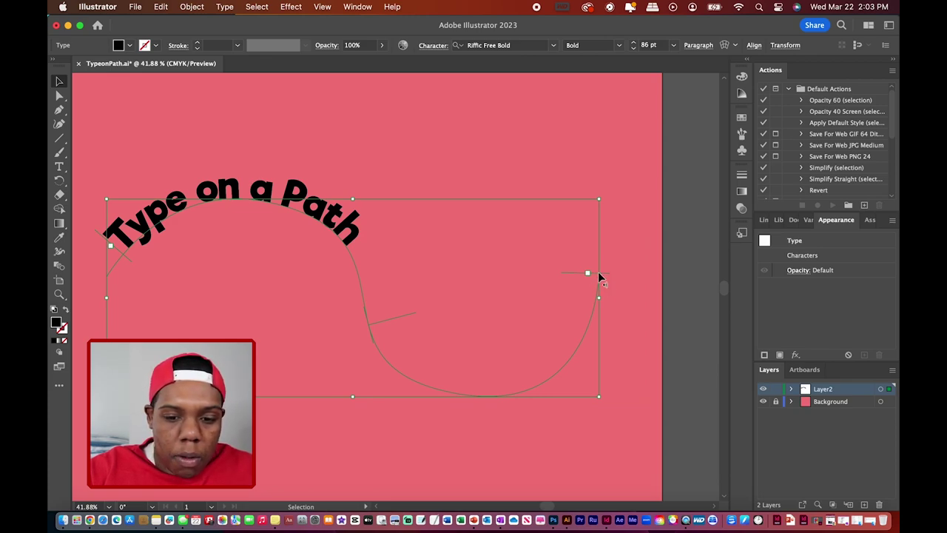
pyautogui.scroll(-1, 599, 274)
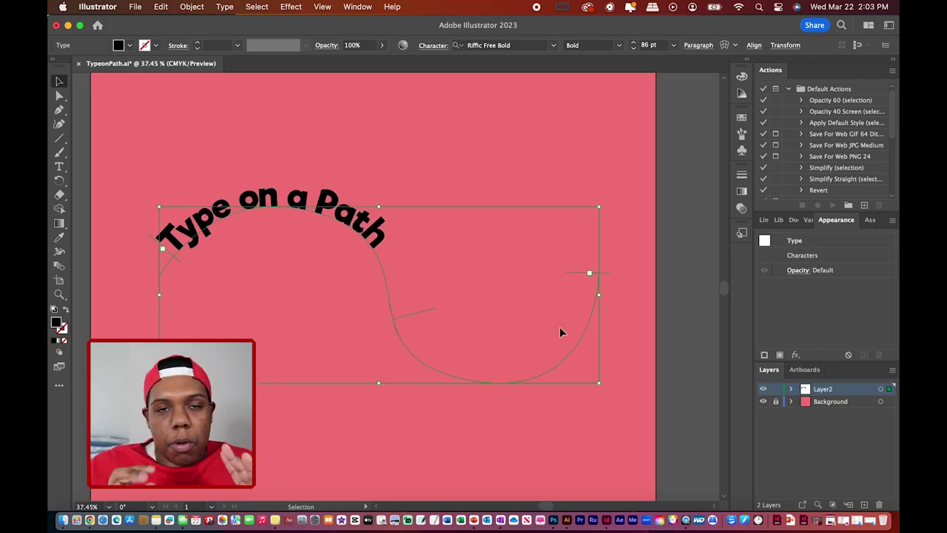
# - Center-align all of the "Type on a Path" text along the wavy curve
pyautogui.doubleClick(378, 234)
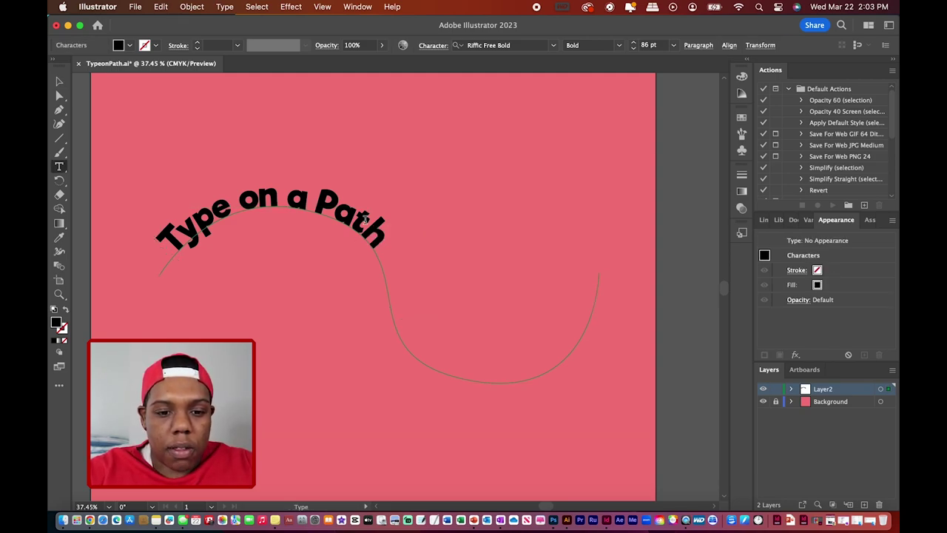
pyautogui.press('Escape')
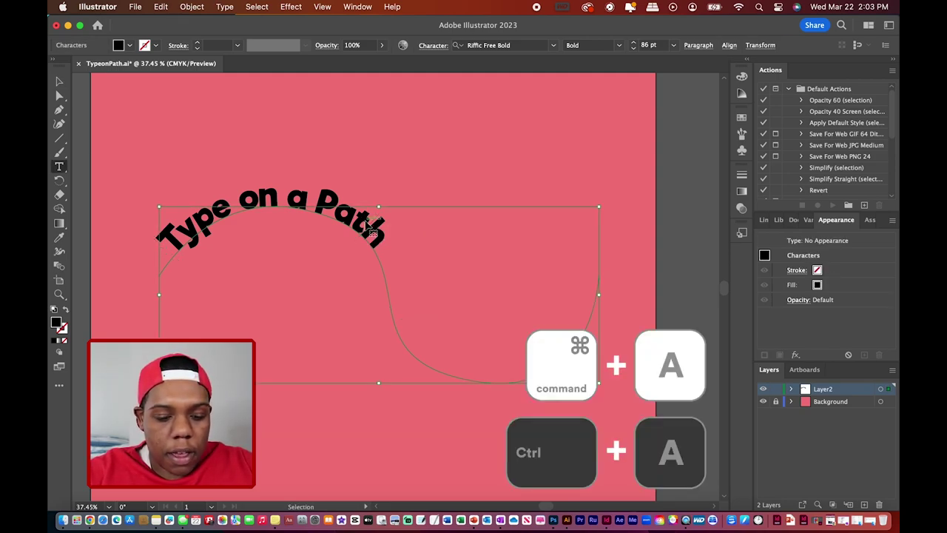
pyautogui.click(368, 225)
pyautogui.press('super+a')
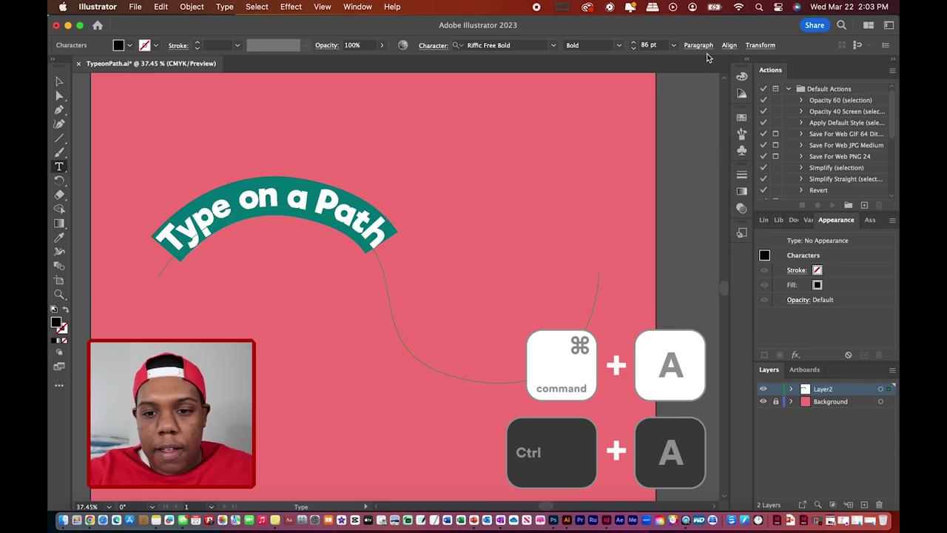
pyautogui.click(697, 45)
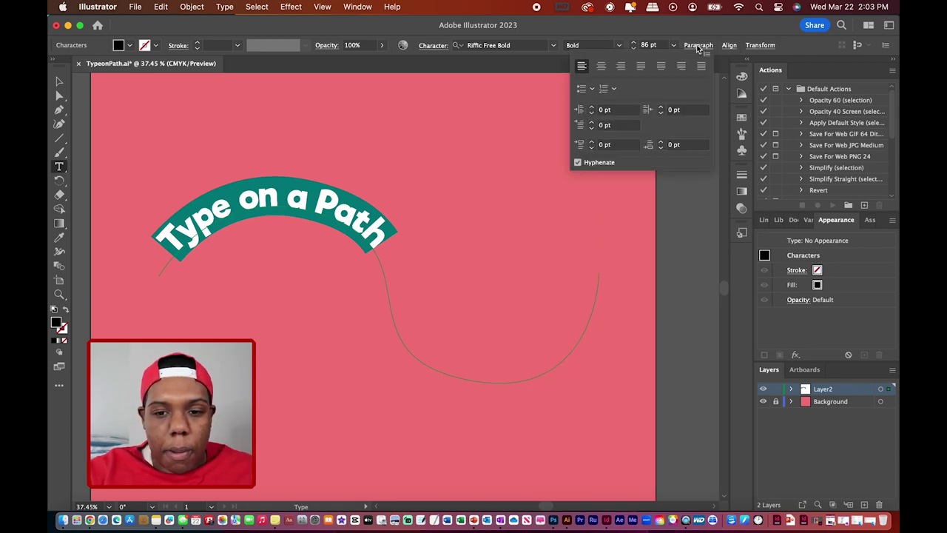
pyautogui.click(601, 67)
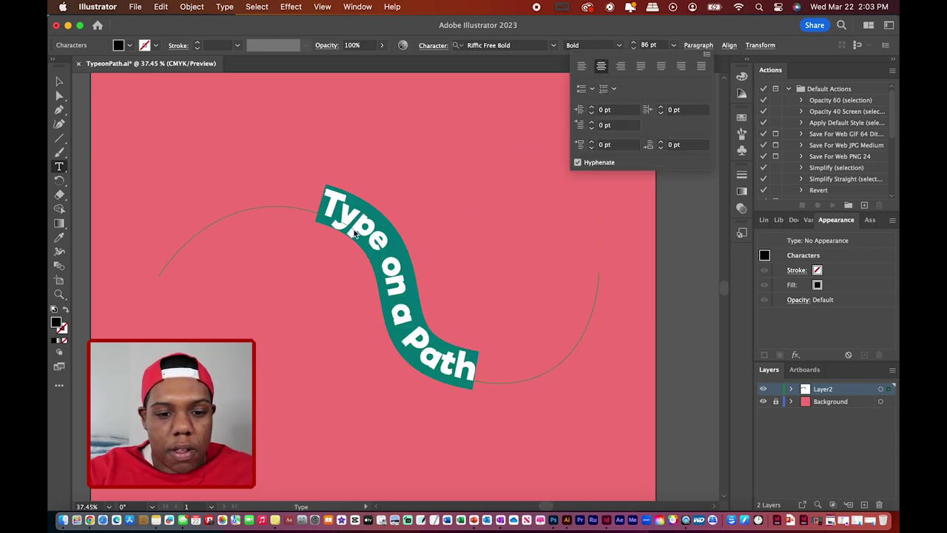
# - Move the text's end bracket to mid-curve and back out, placing the start and end brackets at the curve's two ends
pyautogui.click(60, 82)
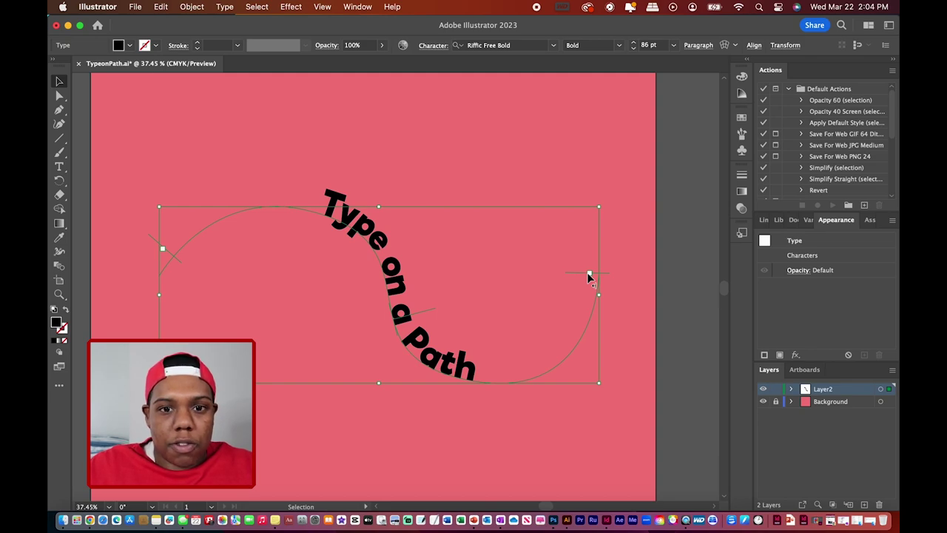
pyautogui.moveTo(590, 277); pyautogui.dragTo(387, 266)
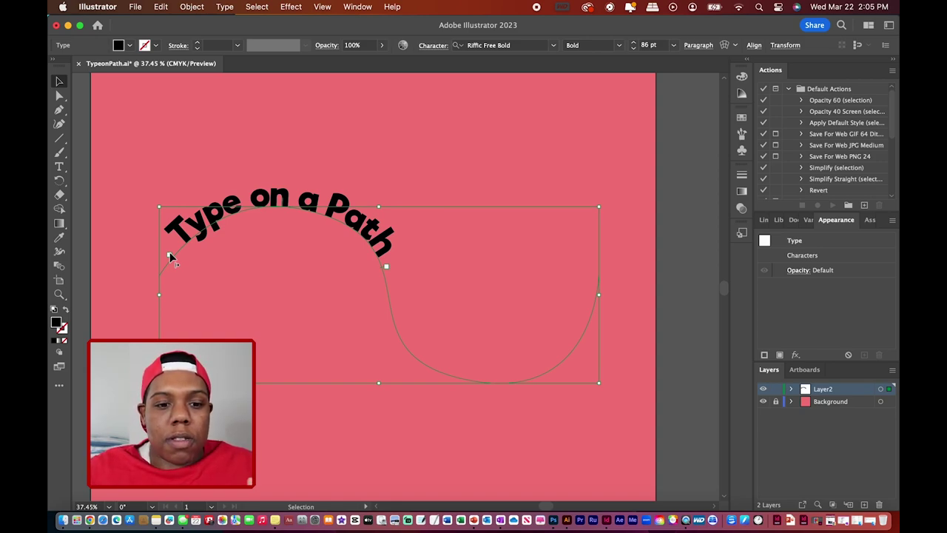
pyautogui.moveTo(169, 258); pyautogui.dragTo(157, 274)
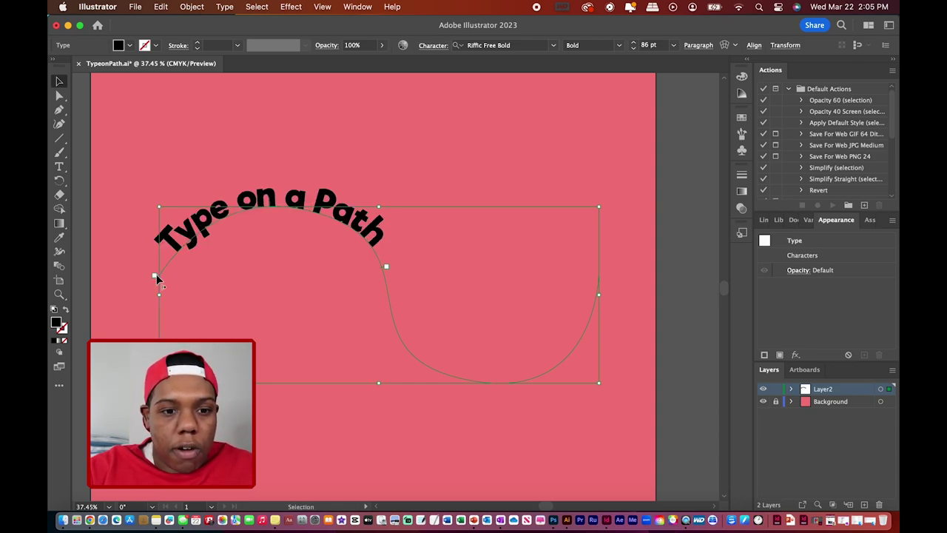
pyautogui.moveTo(384, 266); pyautogui.dragTo(615, 237)
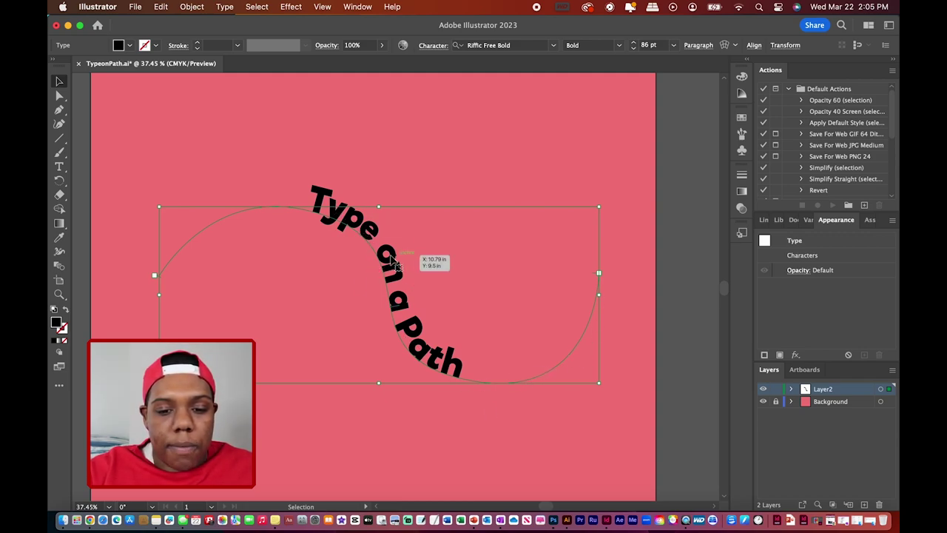
# - Delete the wavy text path and draw a straight horizontal line across the middle of the artboard with the Line Segment tool
pyautogui.scroll(-2, 662, 354)
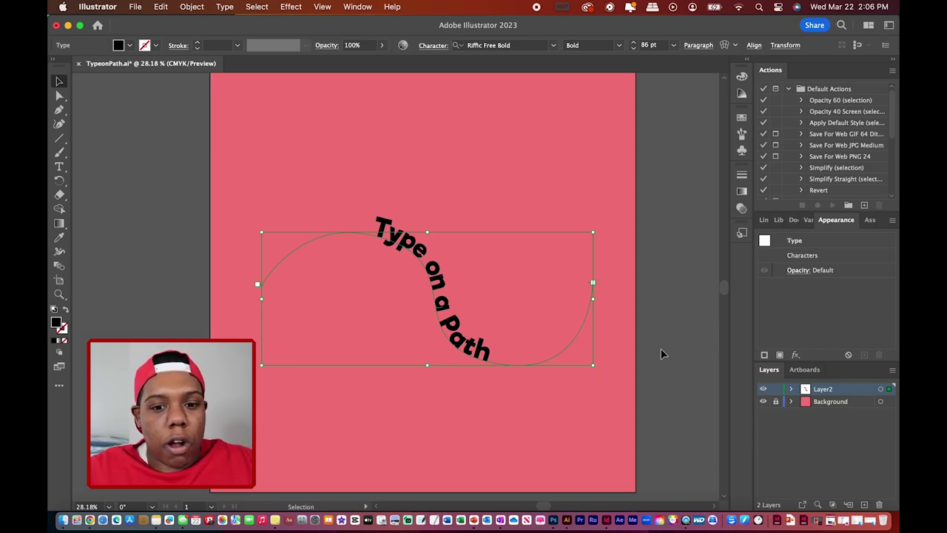
pyautogui.press('Delete')
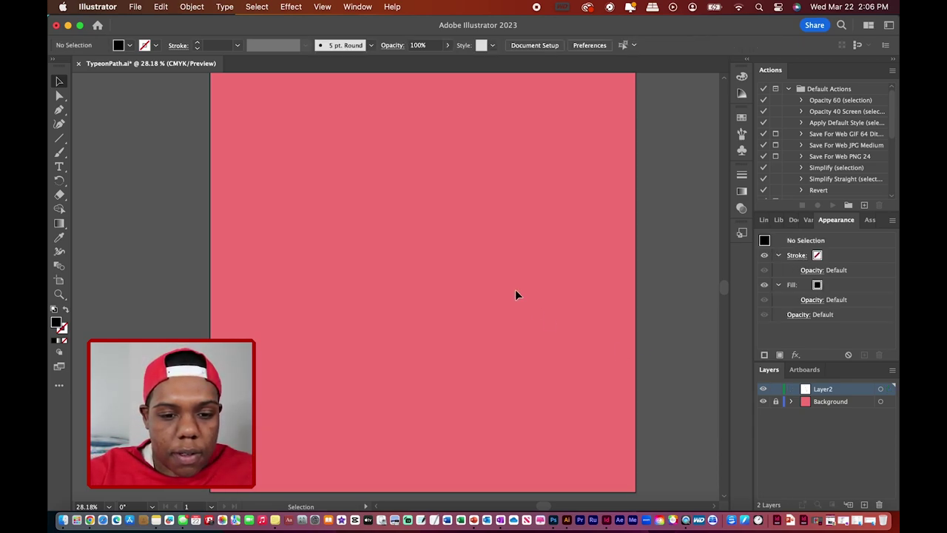
pyautogui.click(60, 139)
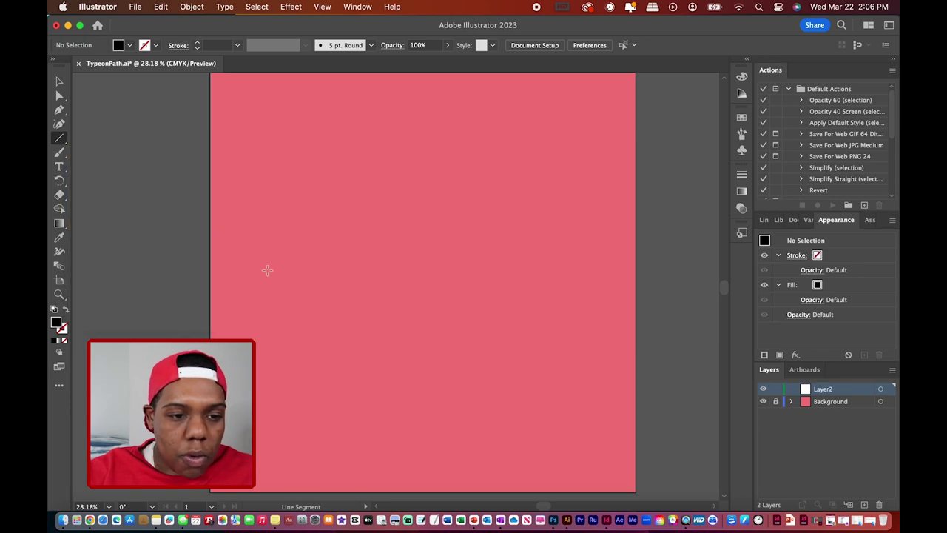
pyautogui.moveTo(268, 280); pyautogui.dragTo(569, 264)
pyautogui.press('shift')
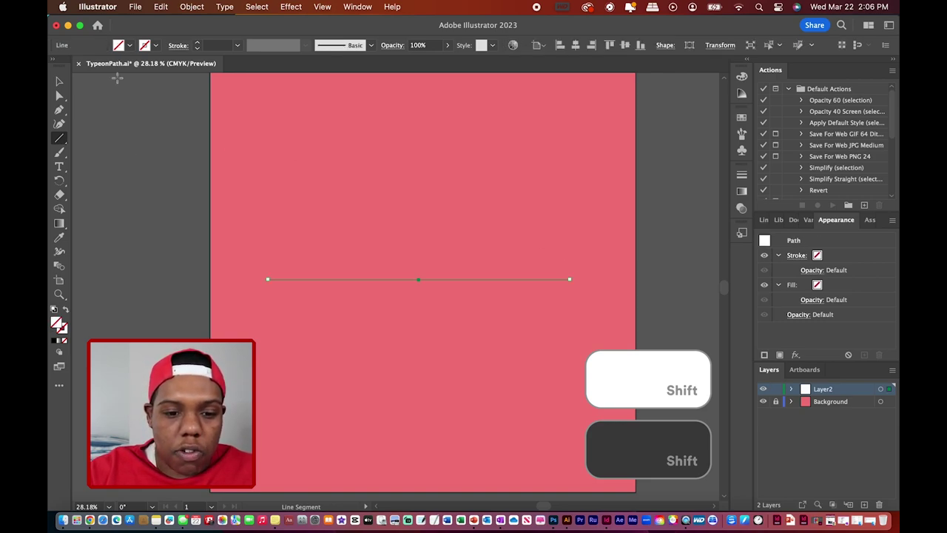
# - Add an anchor point at the middle of the line and raise it into a smooth peak
pyautogui.click(59, 109)
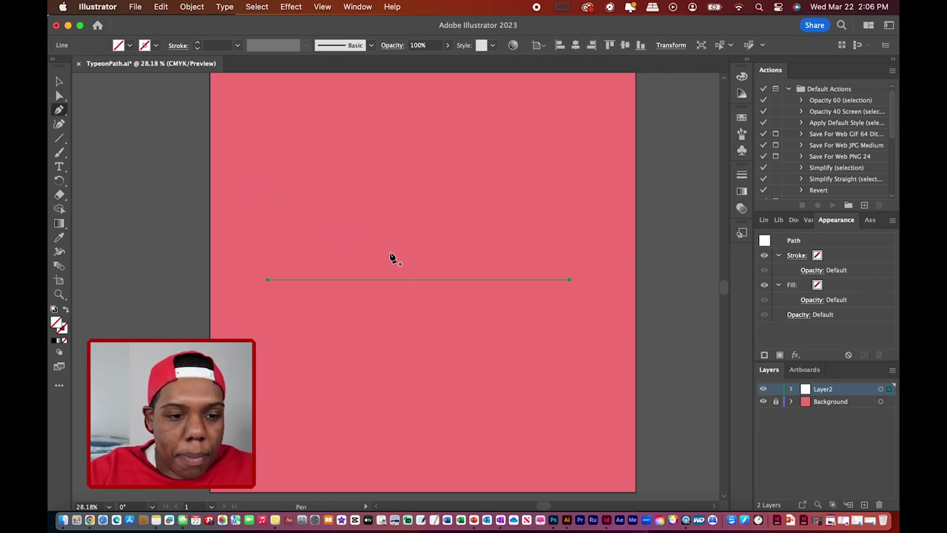
pyautogui.click(425, 280)
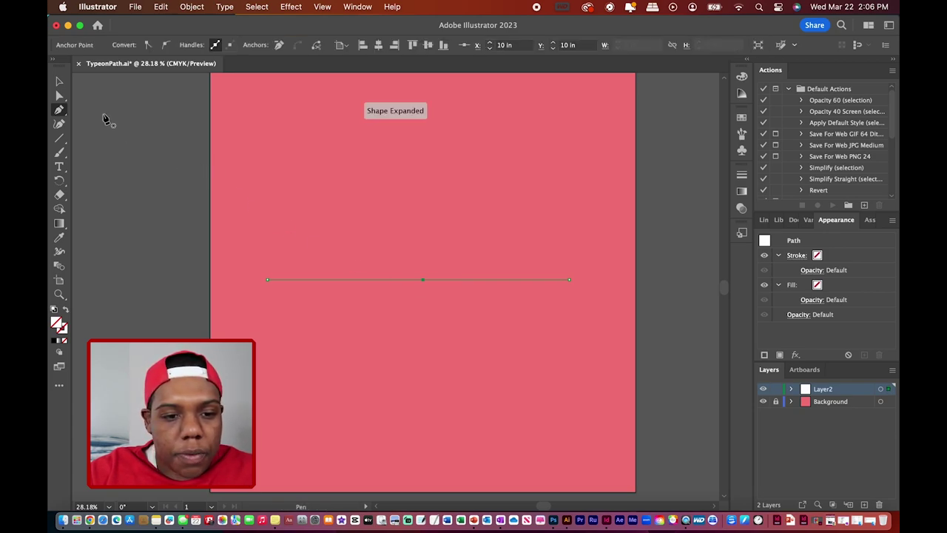
pyautogui.click(60, 97)
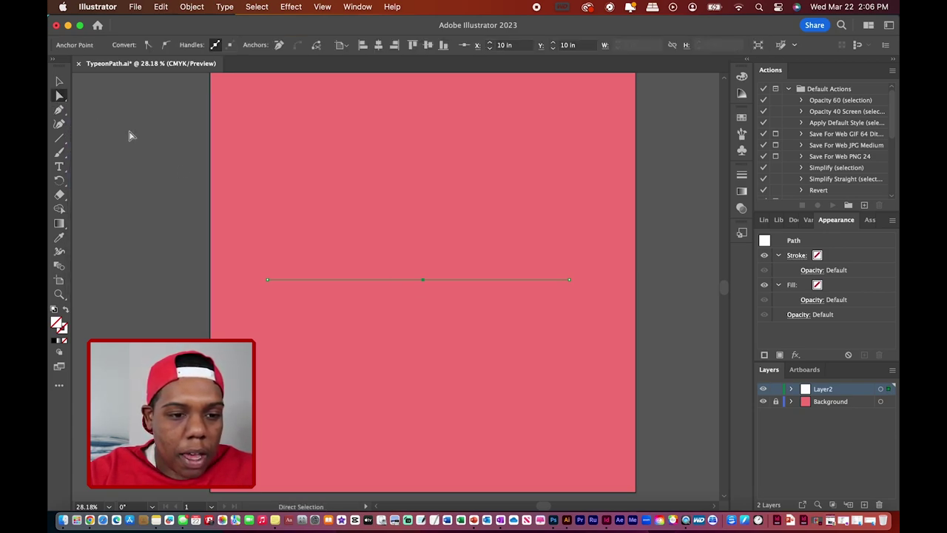
pyautogui.moveTo(423, 281); pyautogui.dragTo(419, 226)
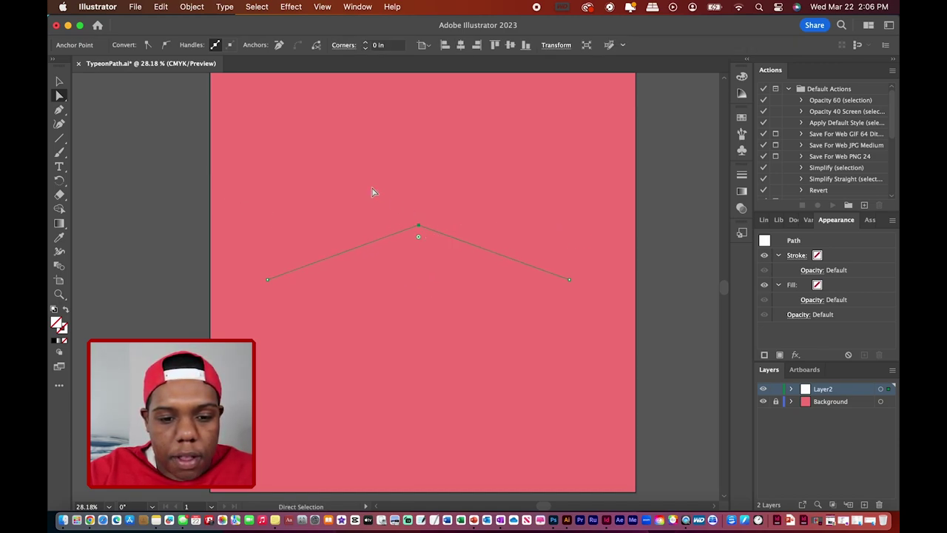
pyautogui.click(167, 45)
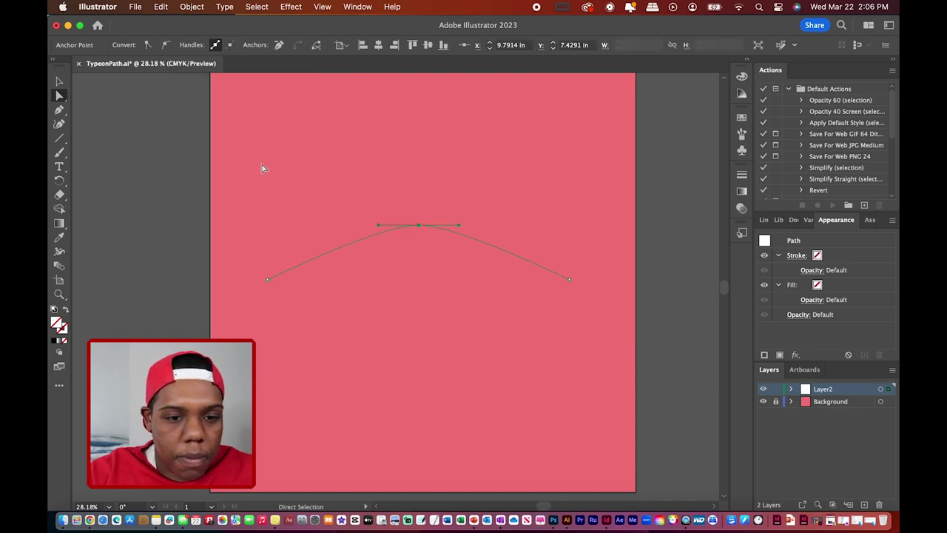
# - Extend both handles of the peak anchor point horizontally outward to form a fuller, symmetrical arch
pyautogui.scroll(3, 442, 250)
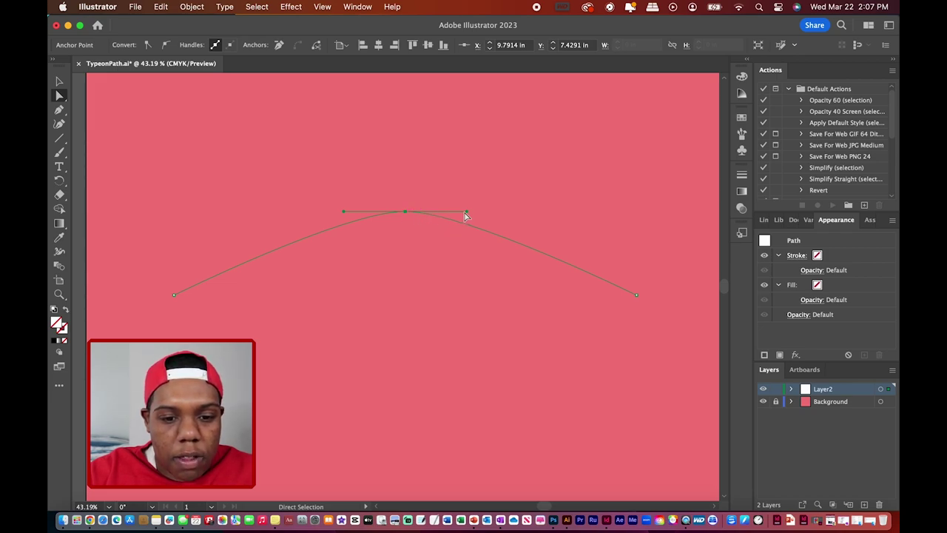
pyautogui.moveTo(344, 212); pyautogui.dragTo(214, 212)
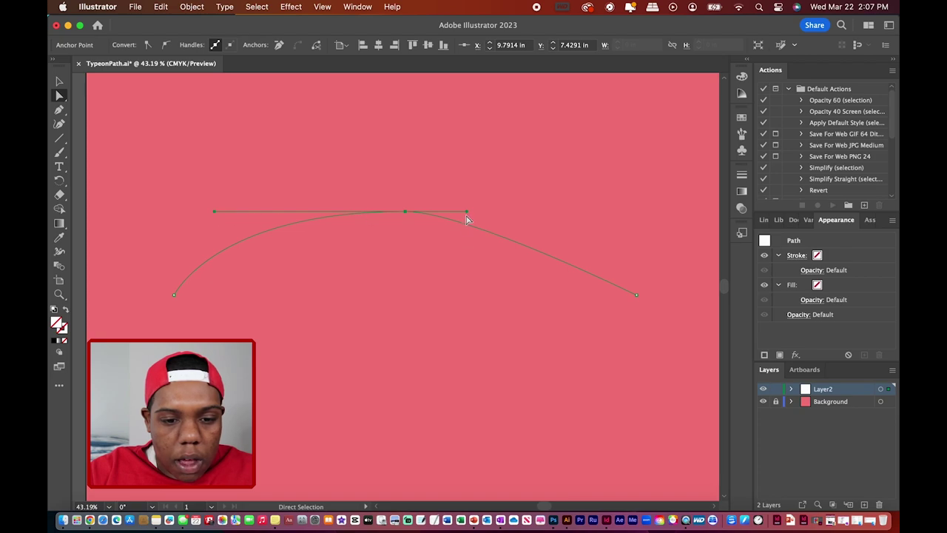
pyautogui.moveTo(469, 215); pyautogui.dragTo(603, 210)
pyautogui.click(541, 302)
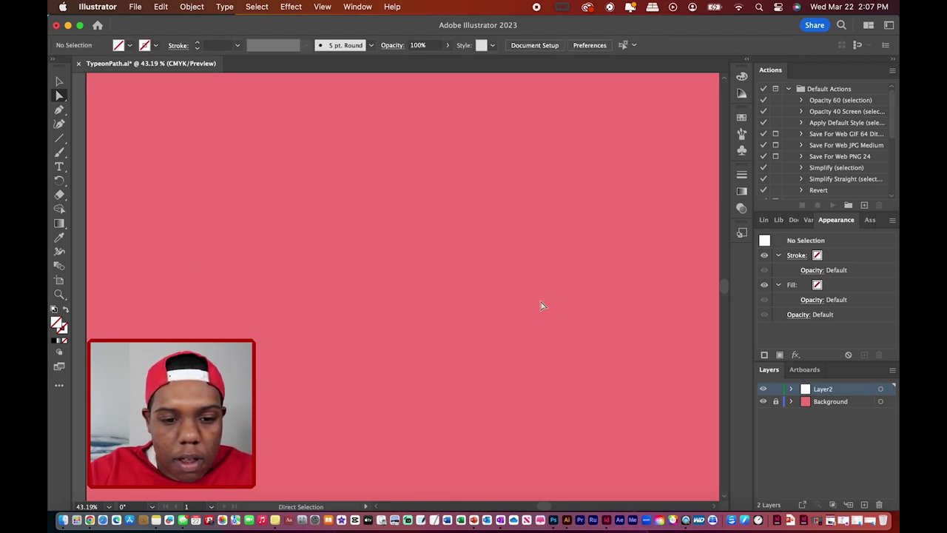
pyautogui.click(556, 233)
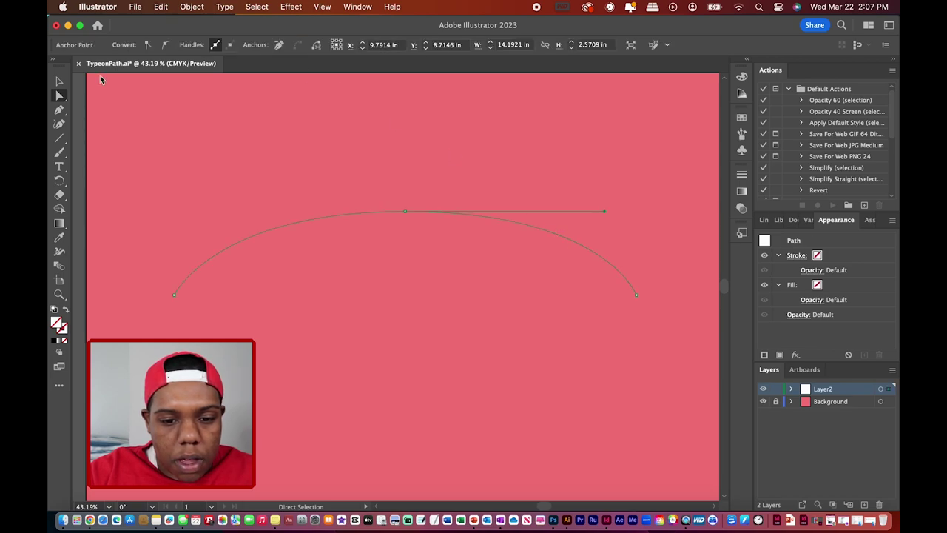
# - Give the arch a black 7 pt stroke
pyautogui.click(59, 81)
pyautogui.click(206, 120)
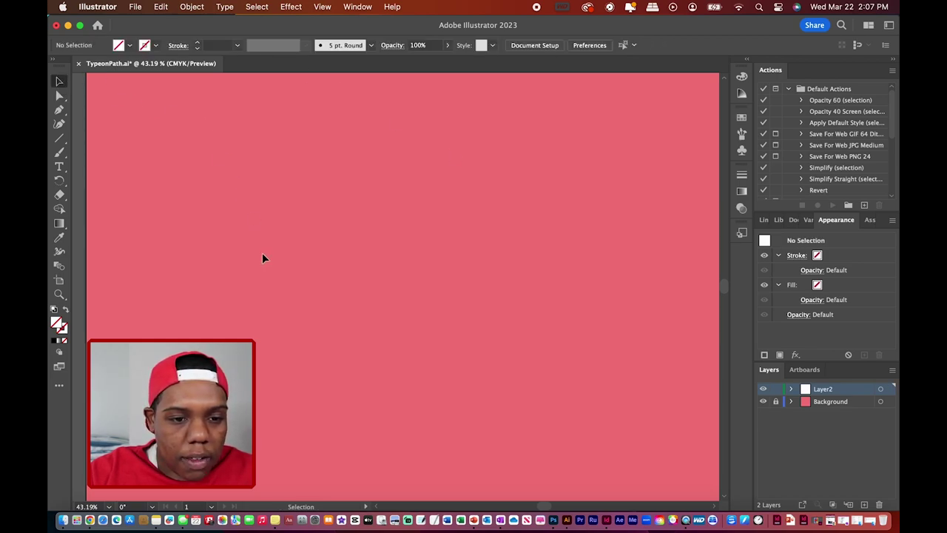
pyautogui.click(256, 241)
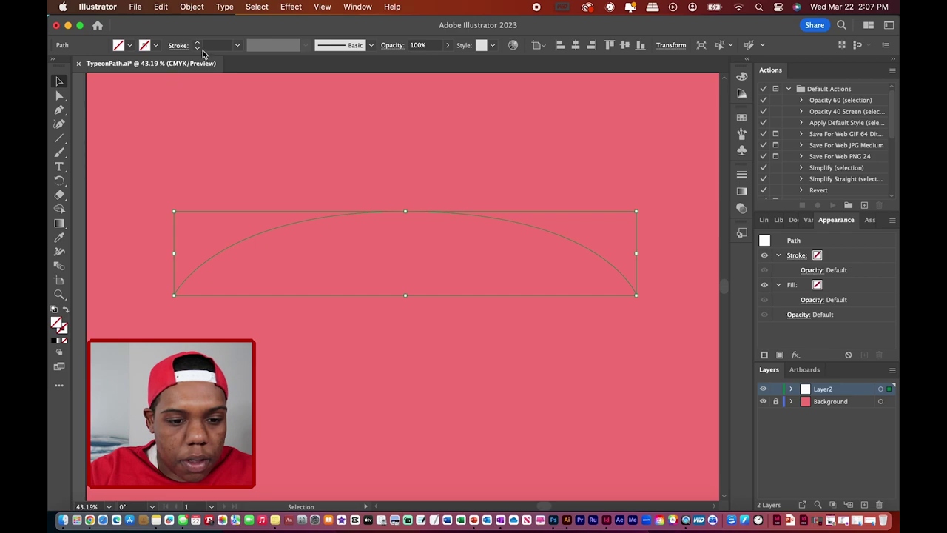
pyautogui.click(154, 47)
pyautogui.click(82, 66)
pyautogui.click(197, 43)
pyautogui.click(197, 43)
pyautogui.click(197, 43)
pyautogui.click(197, 43)
pyautogui.click(197, 43)
pyautogui.click(197, 43)
pyautogui.click(275, 127)
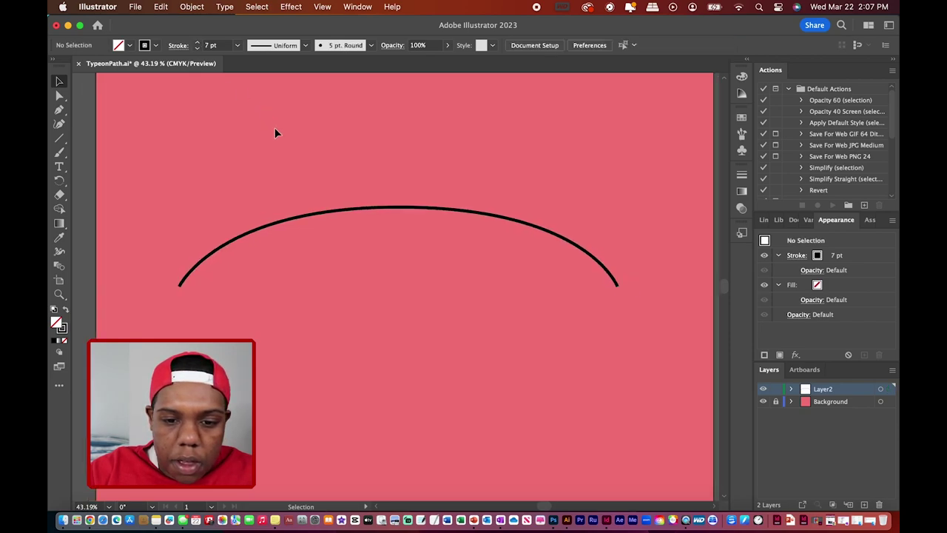
# - Add the text "Type on a Path" along the arch from near its left end with the Type on a Path tool
pyautogui.press('super+0')
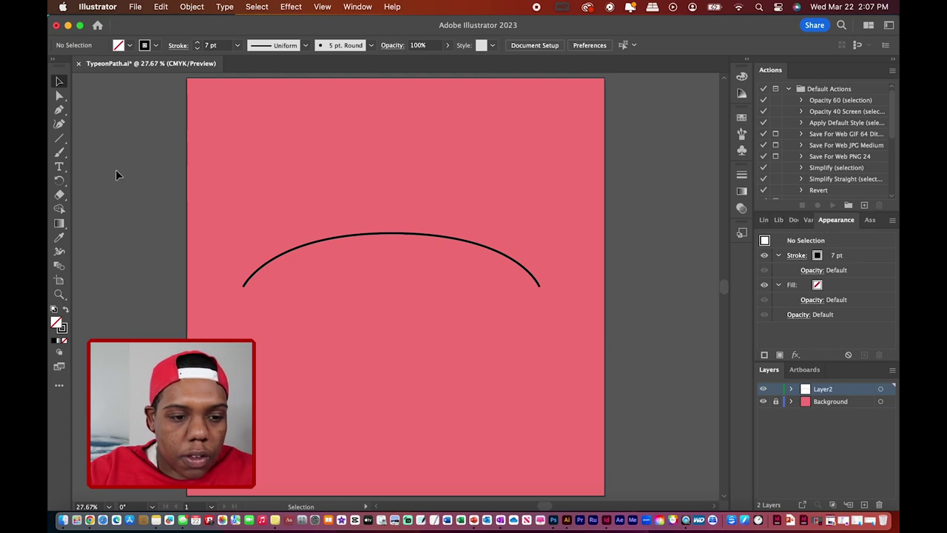
pyautogui.click(67, 169)
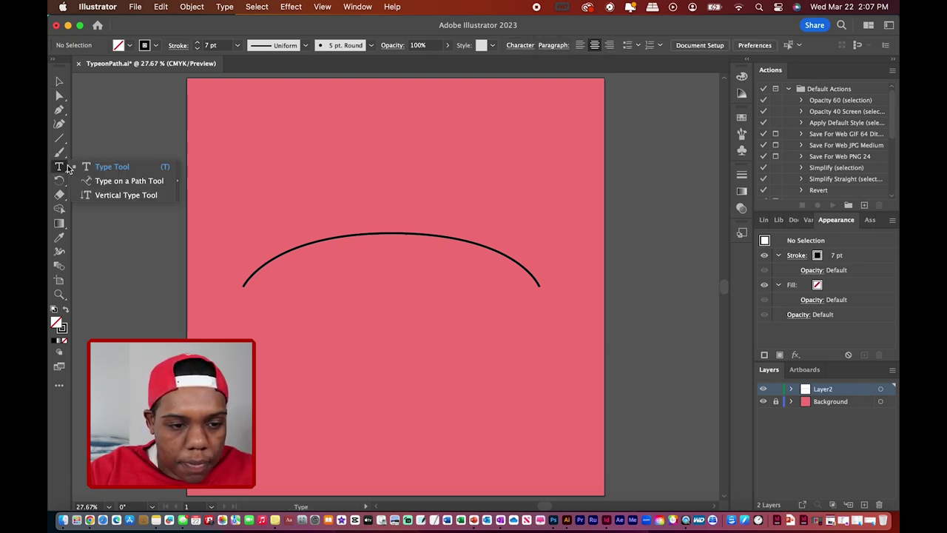
pyautogui.click(118, 181)
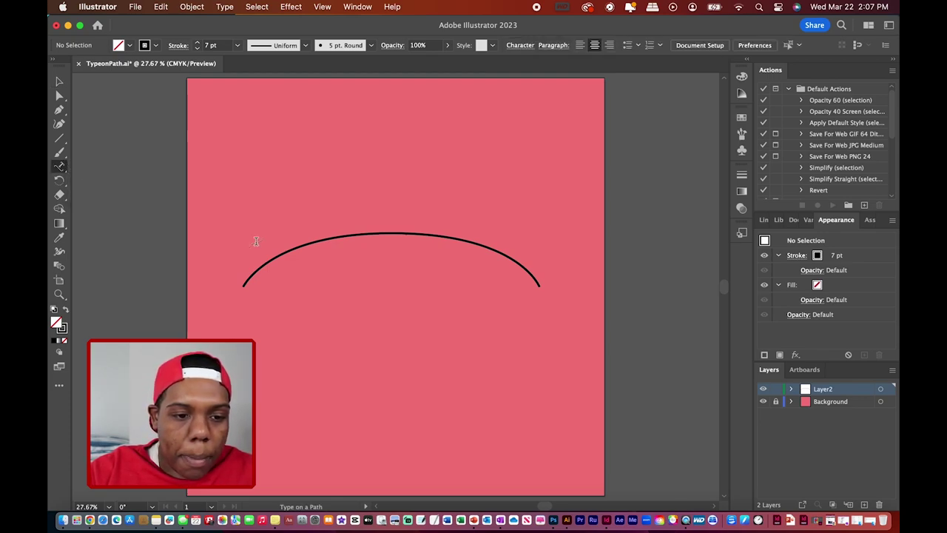
pyautogui.scroll(2, 334, 302)
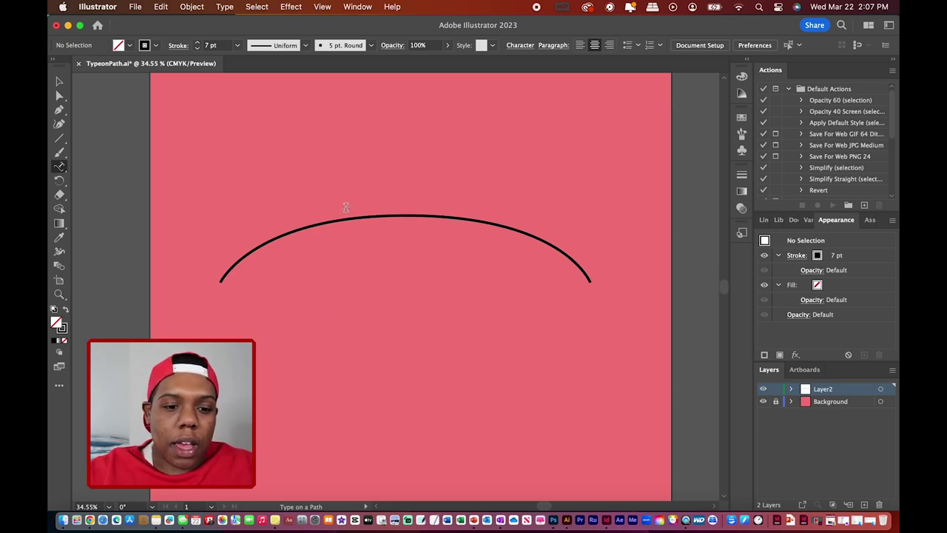
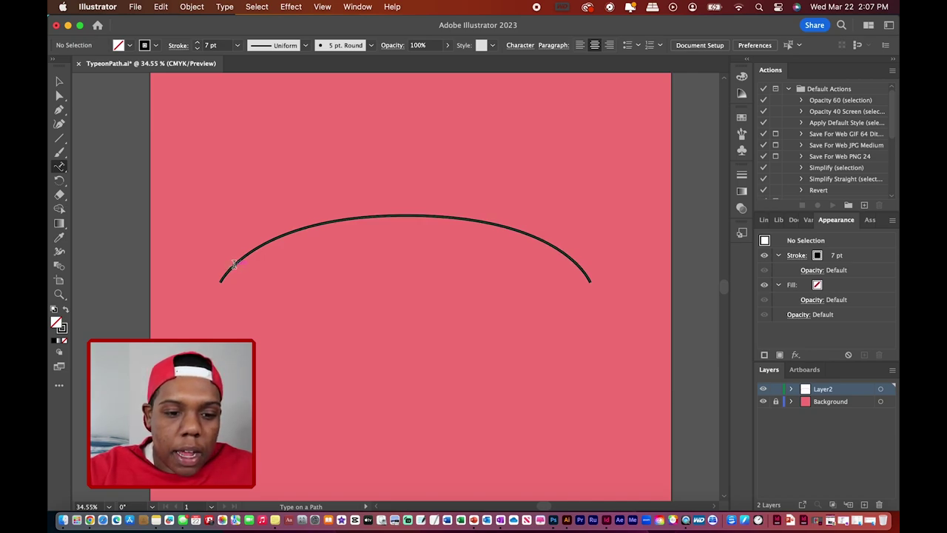
pyautogui.click(234, 264)
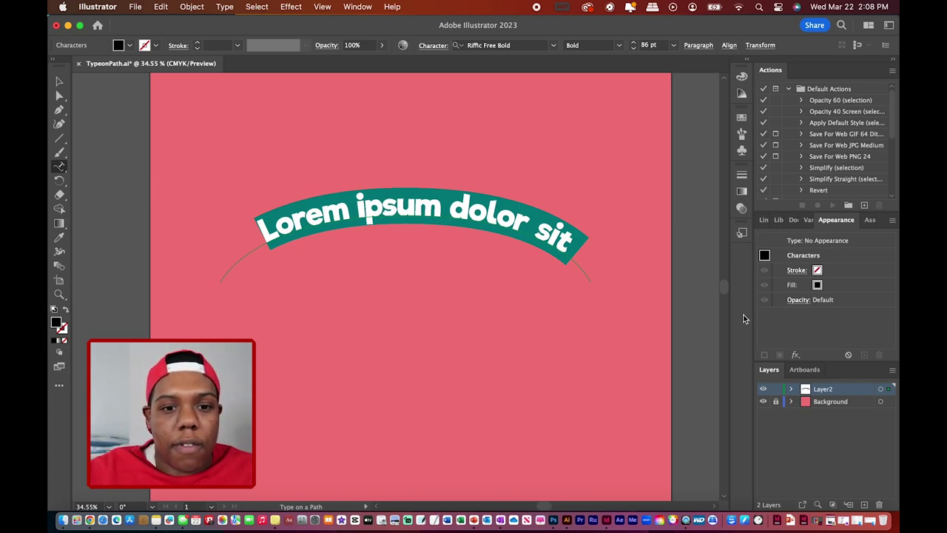
pyautogui.write('Type on a a')
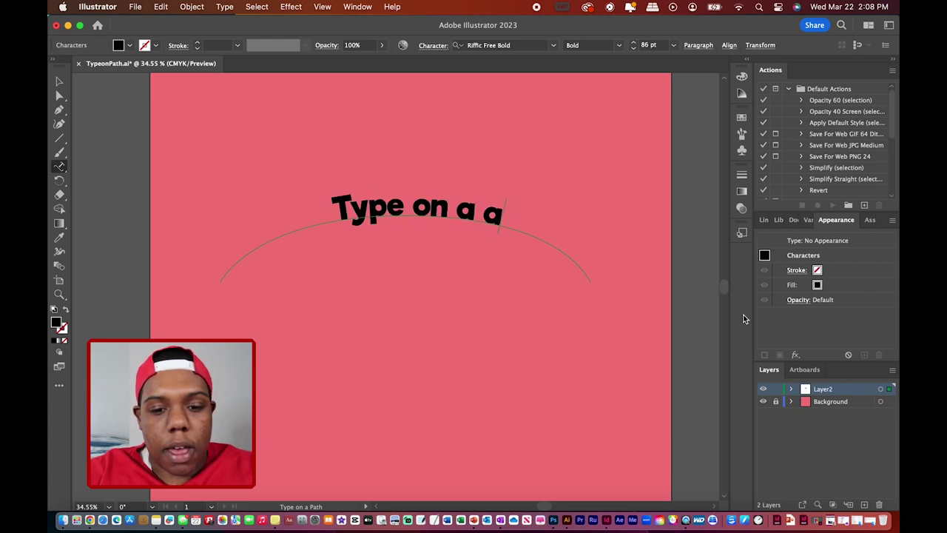
pyautogui.press('BackSpace')
pyautogui.write('p')
pyautogui.press('BackSpace')
pyautogui.write('Path')
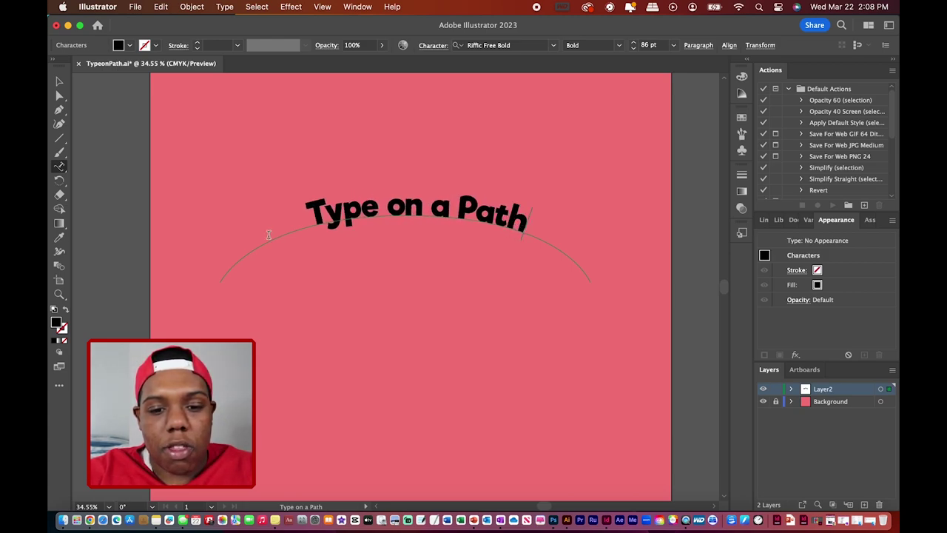
# - Move the text's start and end brackets out to the two ends of the arch to center the text on it
pyautogui.click(59, 84)
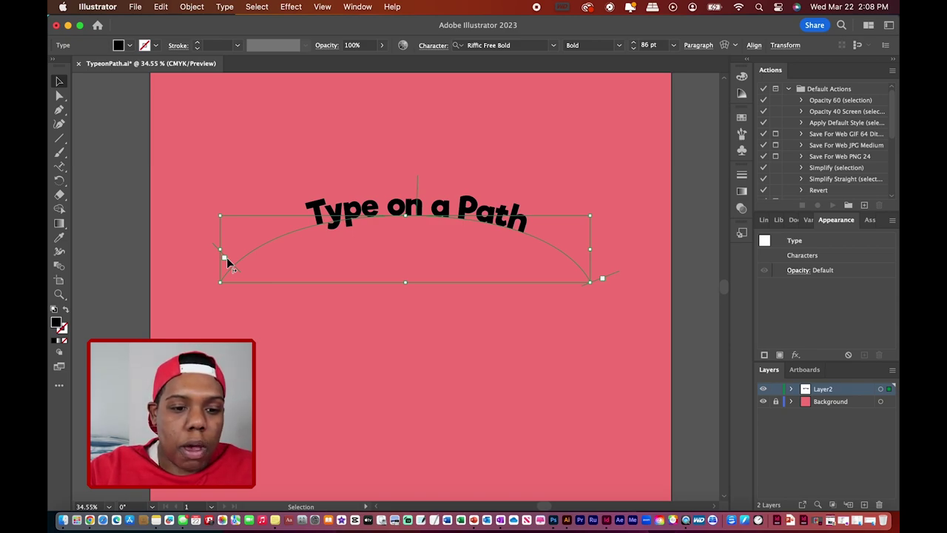
pyautogui.moveTo(226, 258); pyautogui.dragTo(199, 282)
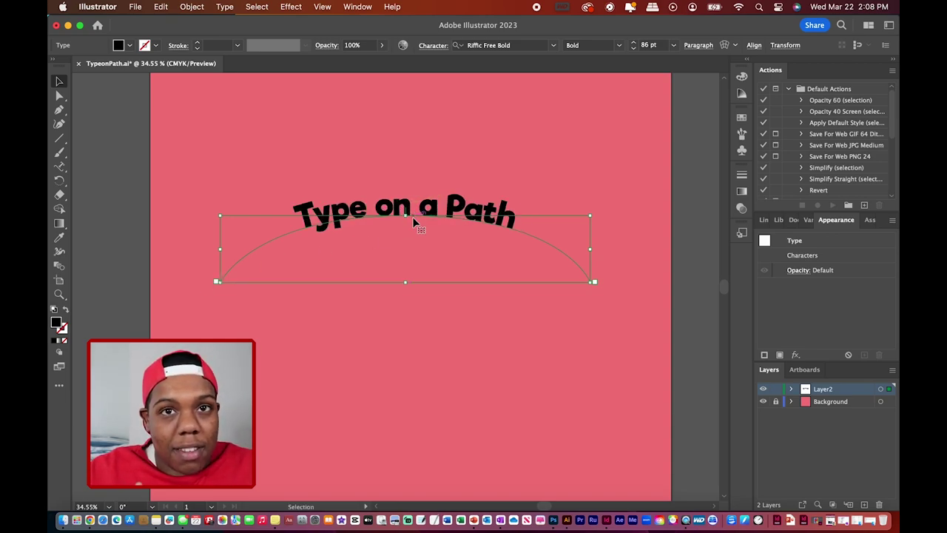
# - Enlarge the arched "Type on a Path" text to about 112.69 pt and center it horizontally on the artboard
pyautogui.scroll(-2, 429, 317)
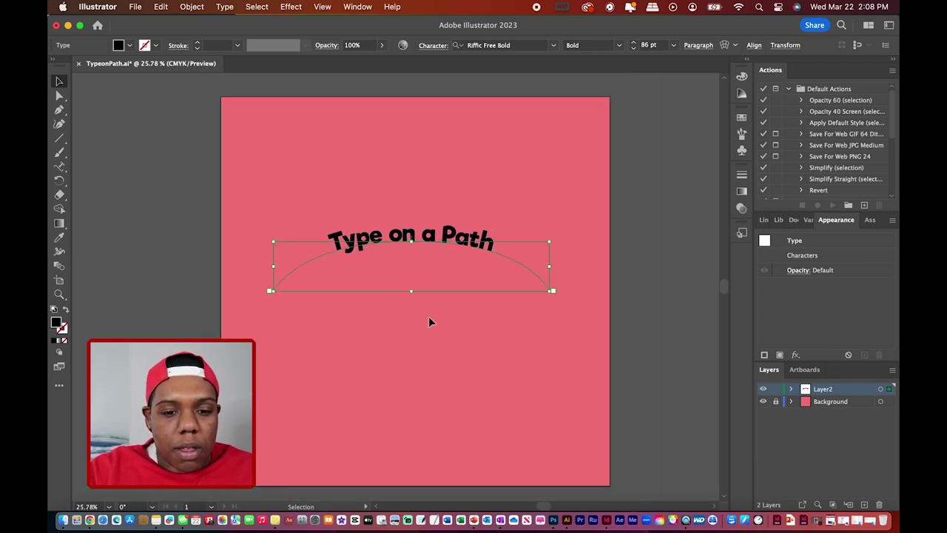
pyautogui.moveTo(554, 290); pyautogui.dragTo(638, 323)
pyautogui.moveTo(524, 235)
pyautogui.mouseDown()
pyautogui.moveTo(478, 236)
pyautogui.moveTo(508, 239)
pyautogui.mouseUp()
pyautogui.hscroll(-5, 507, 239)
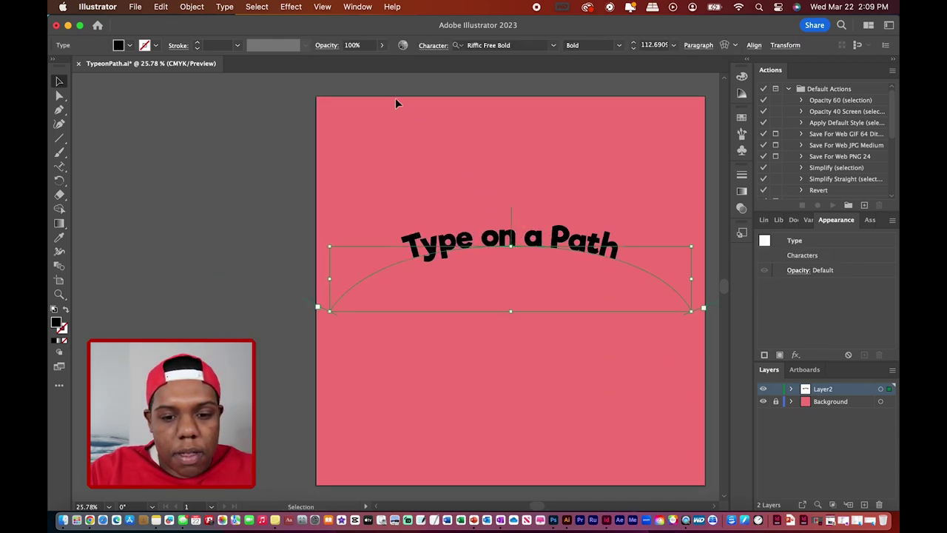
# - Open the Type on a Path options for the arched text, move the dialog clear of it and keep the Rainbow effect
pyautogui.click(223, 6)
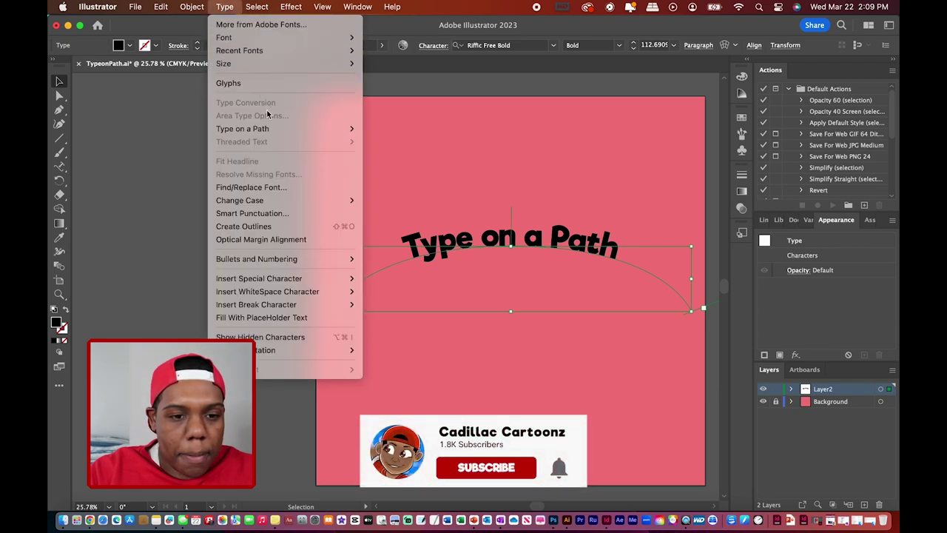
pyautogui.moveTo(270, 130)
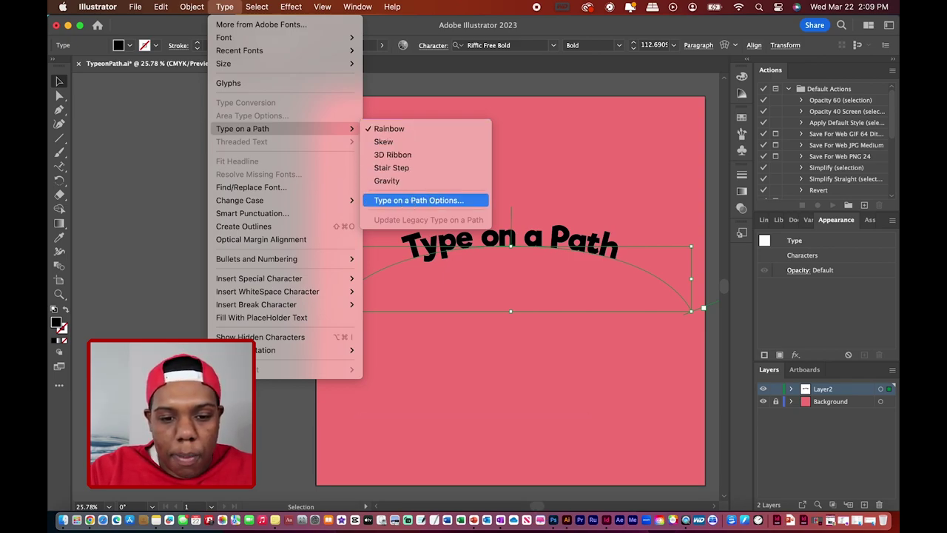
pyautogui.click(467, 199)
pyautogui.moveTo(279, 140); pyautogui.dragTo(257, 118)
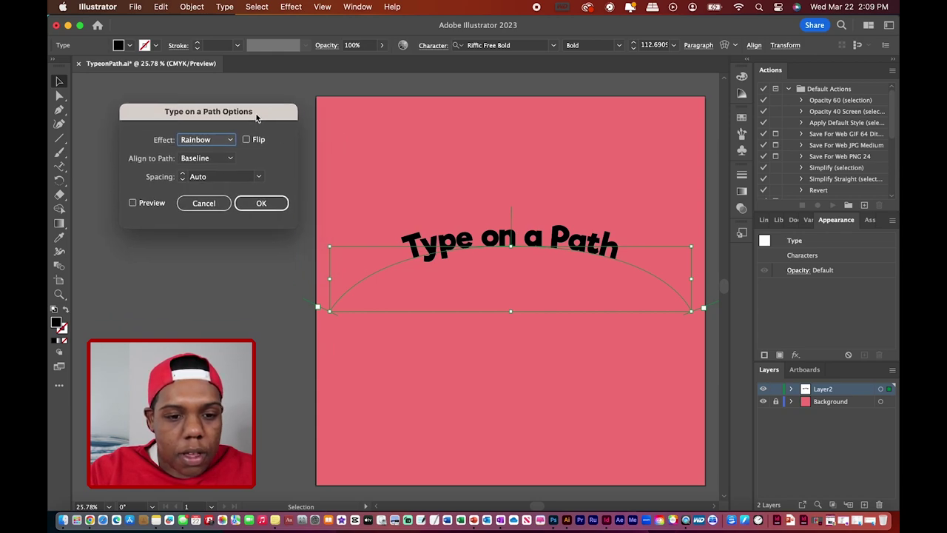
pyautogui.click(210, 139)
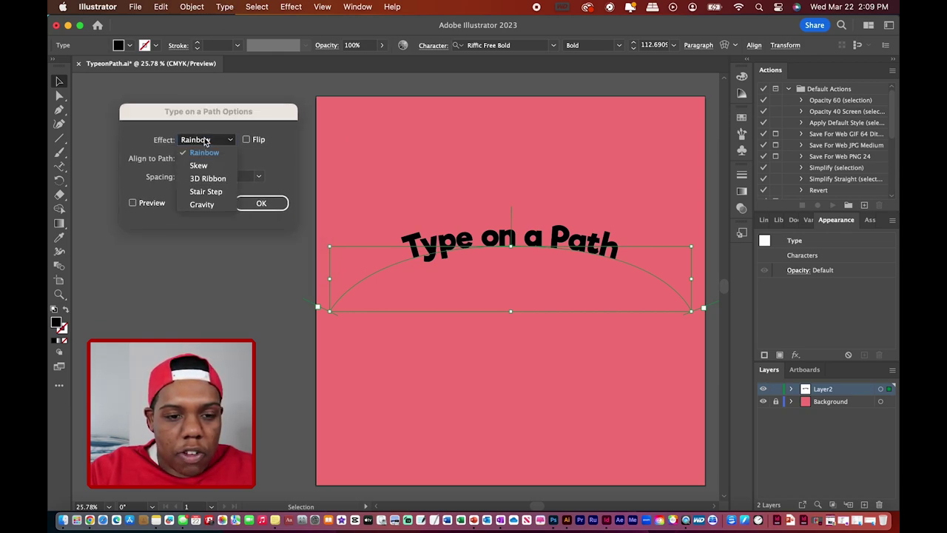
pyautogui.click(201, 152)
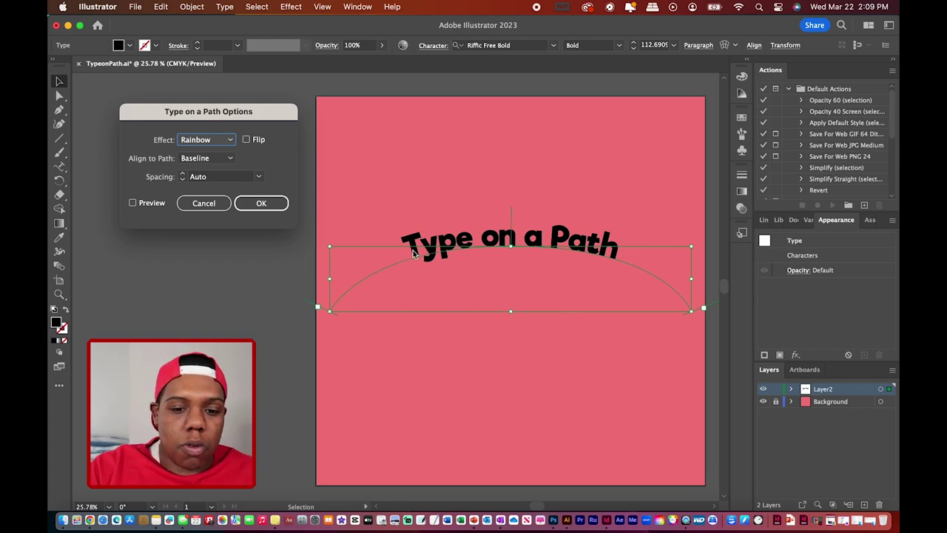
# - Preview the Skew, 3D Ribbon, Stair Step and Gravity effects on the arched text and return to Rainbow
pyautogui.click(230, 140)
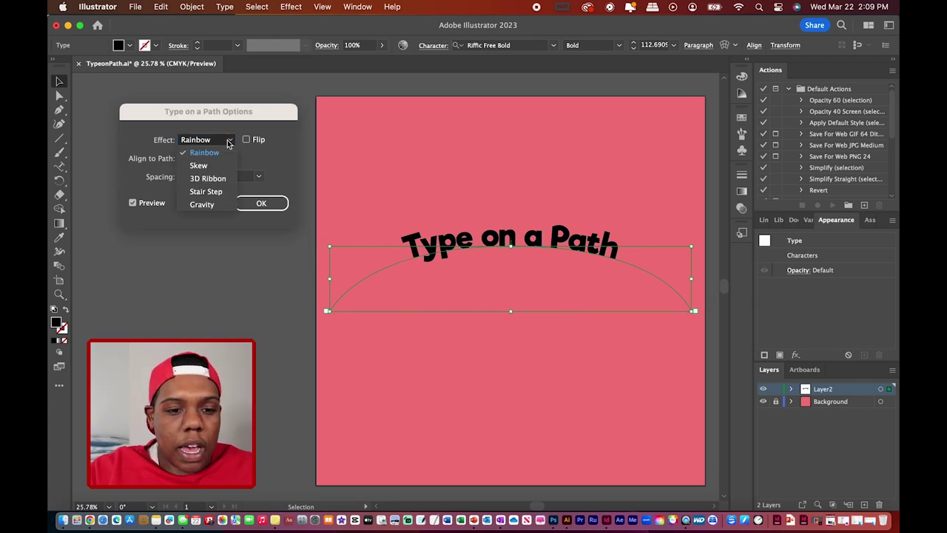
pyautogui.click(221, 165)
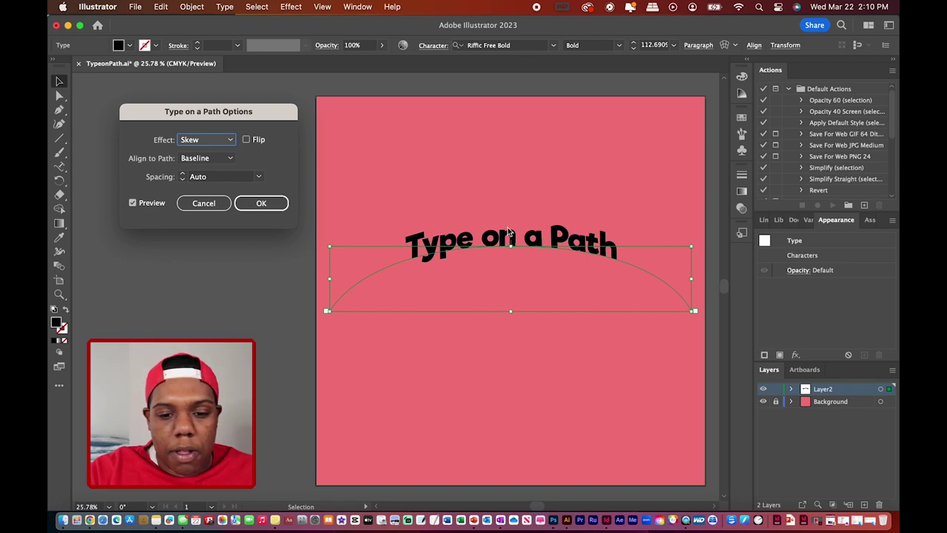
pyautogui.press('Down')
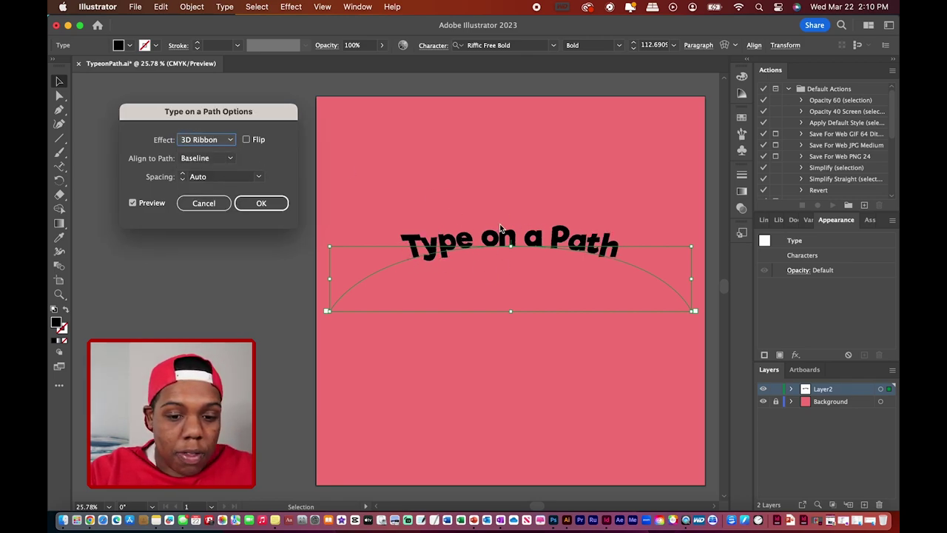
pyautogui.press('Down')
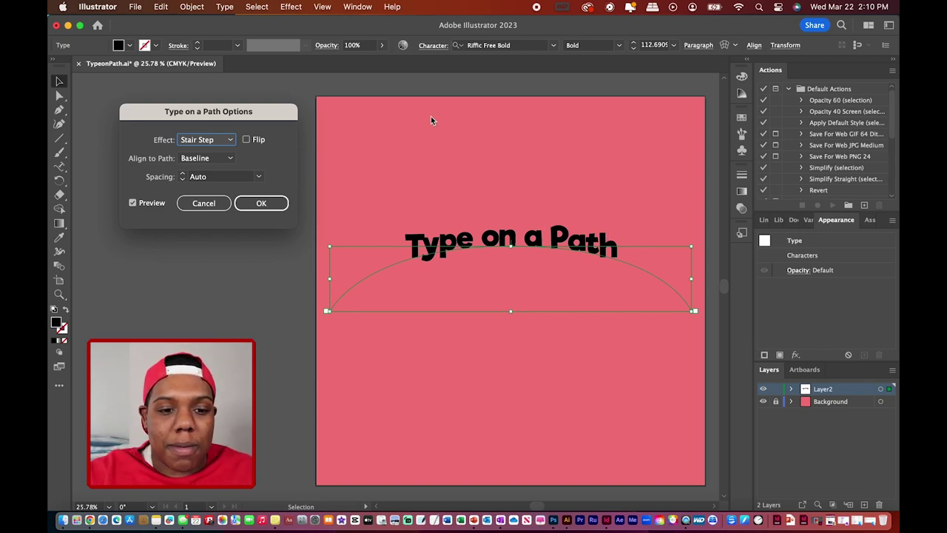
pyautogui.click(226, 140)
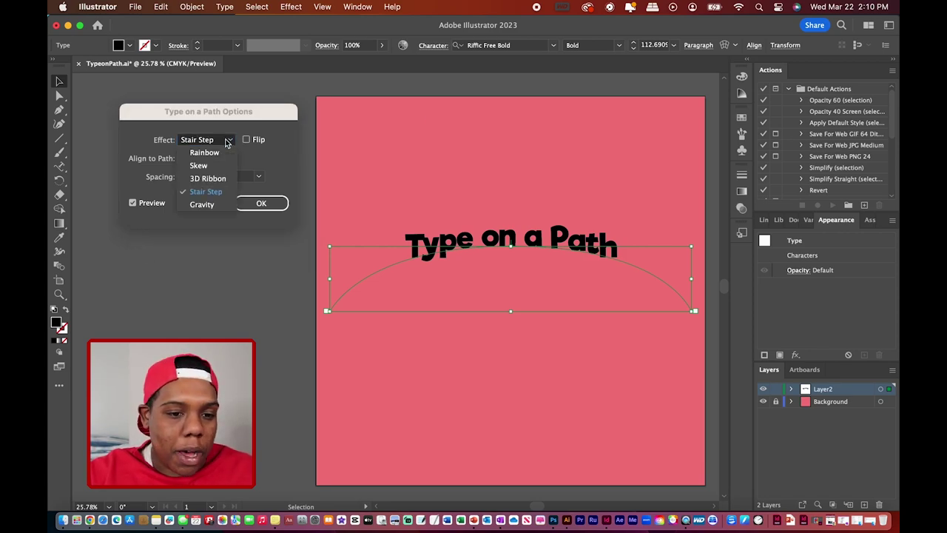
pyautogui.click(219, 205)
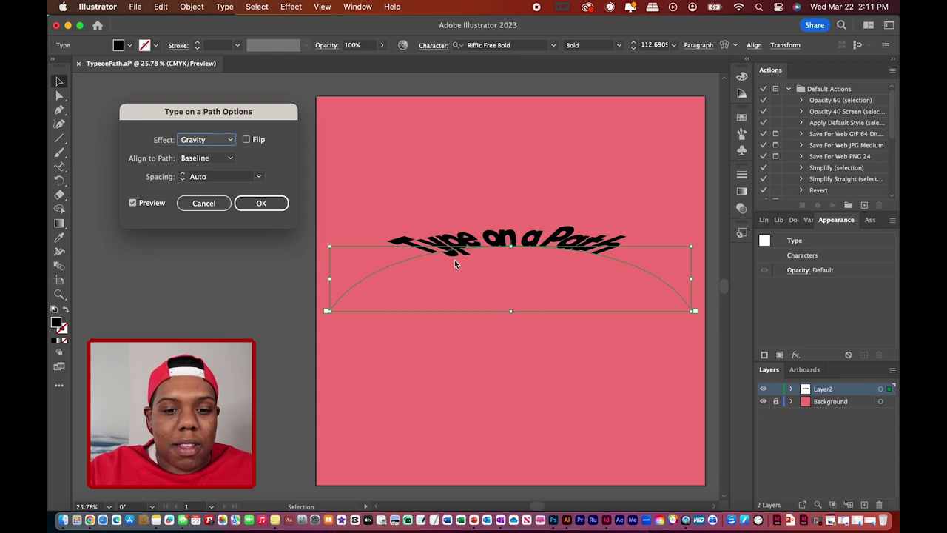
pyautogui.click(215, 142)
pyautogui.click(213, 154)
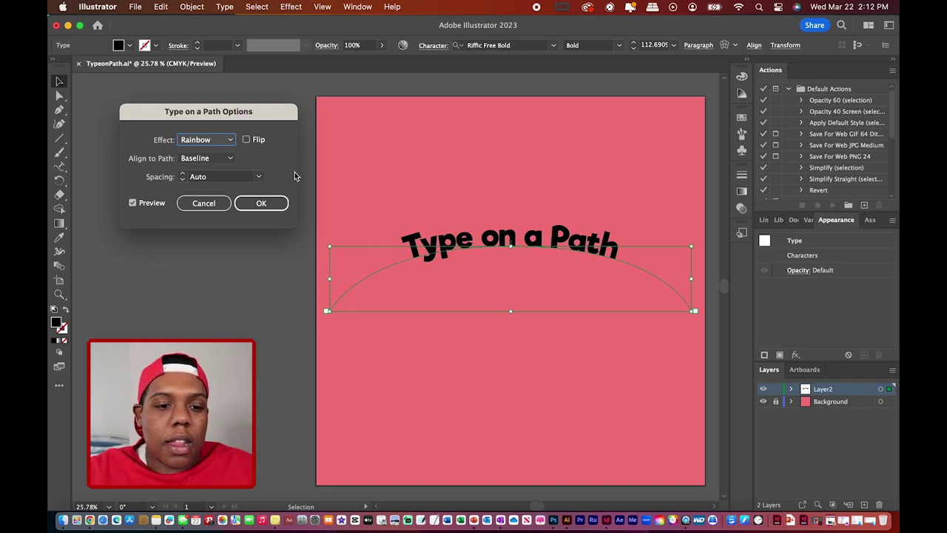
# - Preview the Ascender, Descender and Center path alignments on the arched text and return to Baseline
pyautogui.click(231, 160)
pyautogui.click(214, 175)
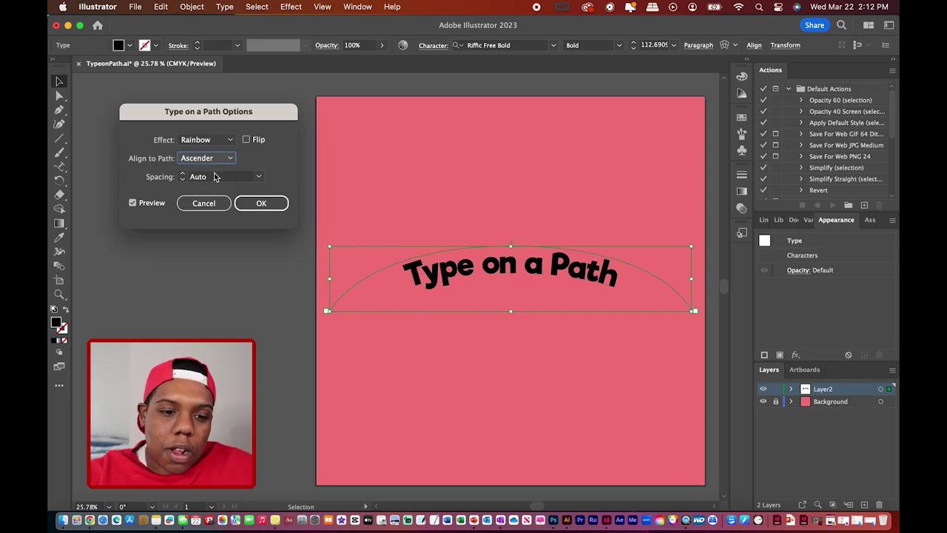
pyautogui.click(217, 162)
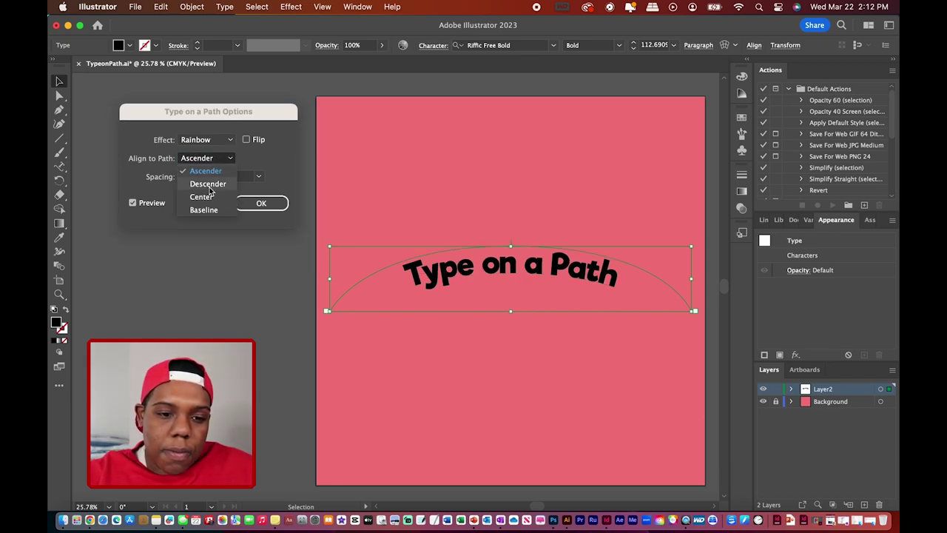
pyautogui.click(212, 184)
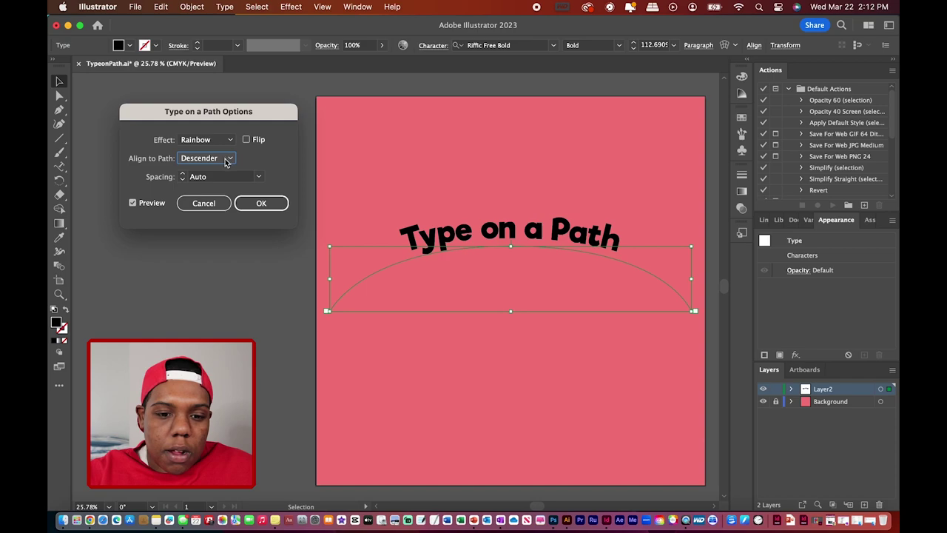
pyautogui.click(226, 160)
pyautogui.click(220, 197)
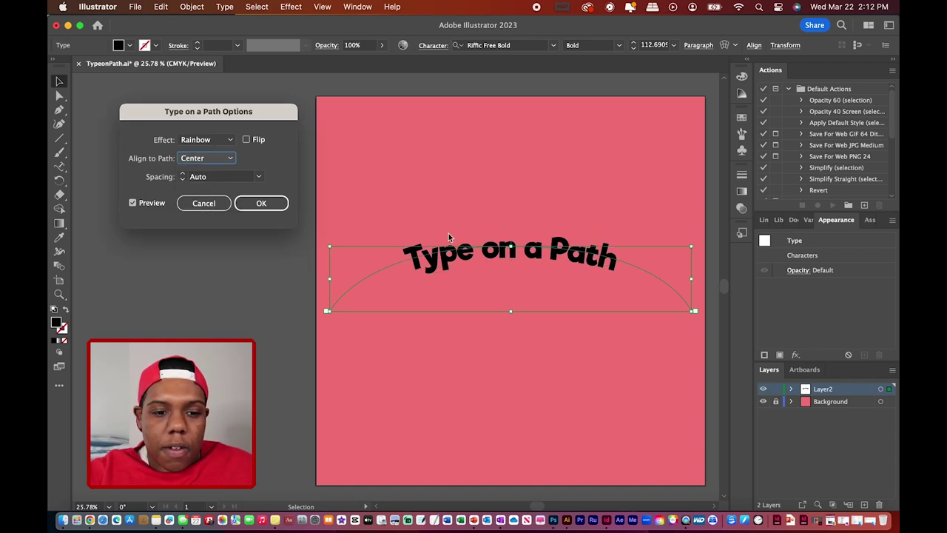
pyautogui.click(225, 159)
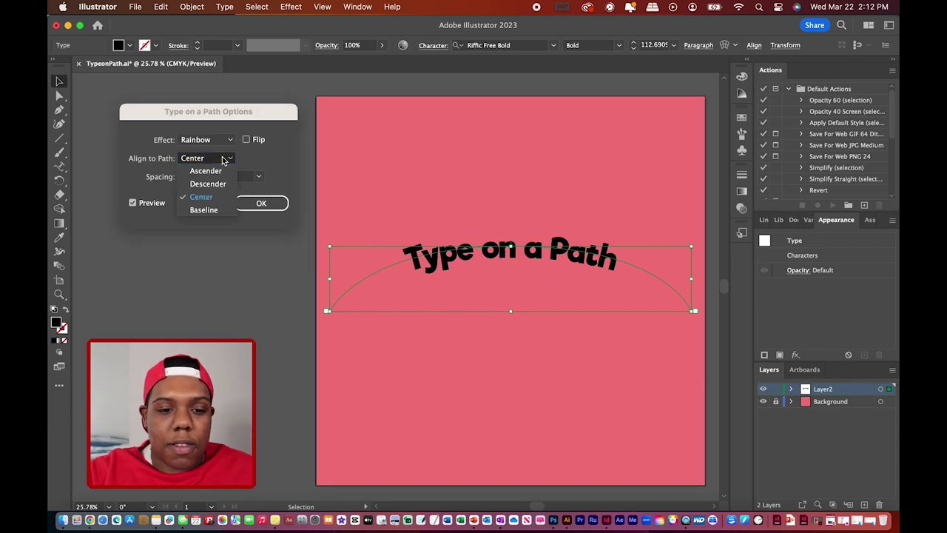
pyautogui.click(204, 210)
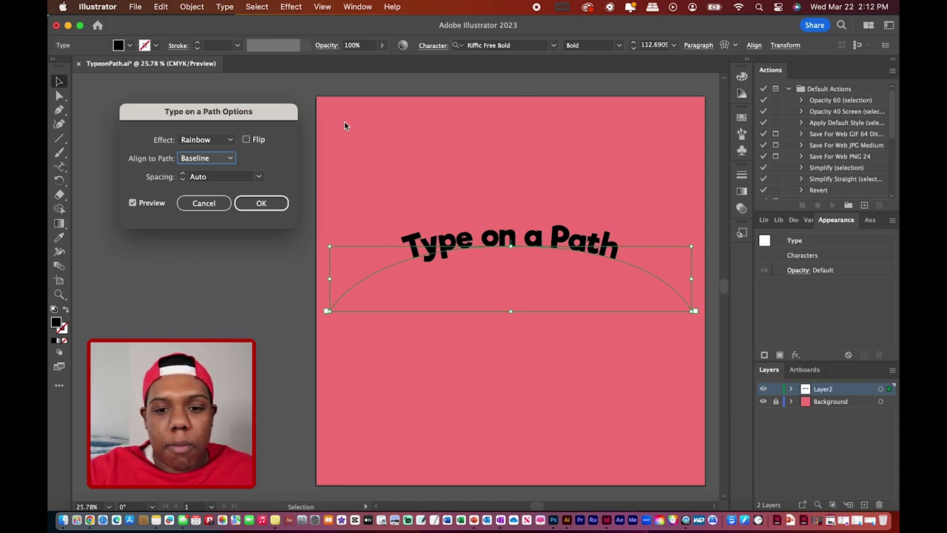
# - Try path spacings of -36, 0 and 36 pt on the arched text and revert the spacing to Auto
pyautogui.click(258, 177)
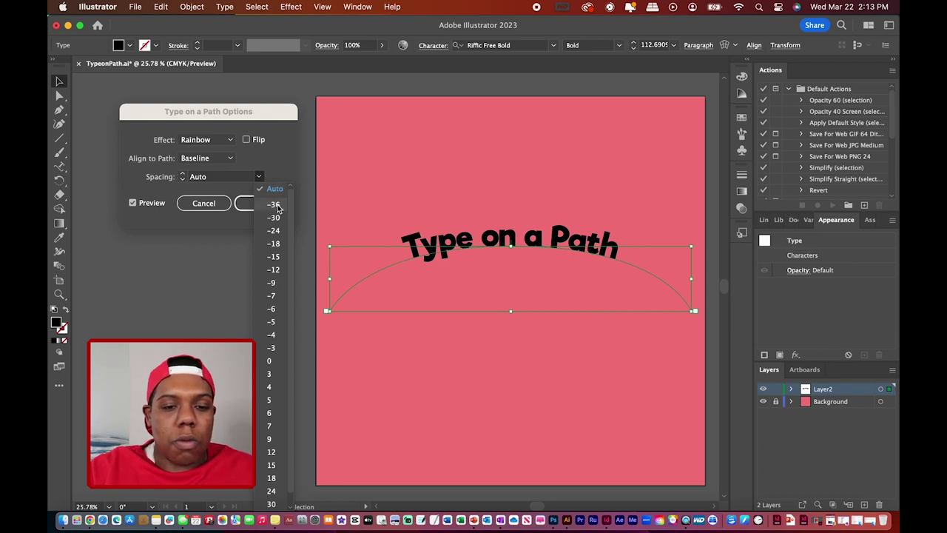
pyautogui.click(274, 205)
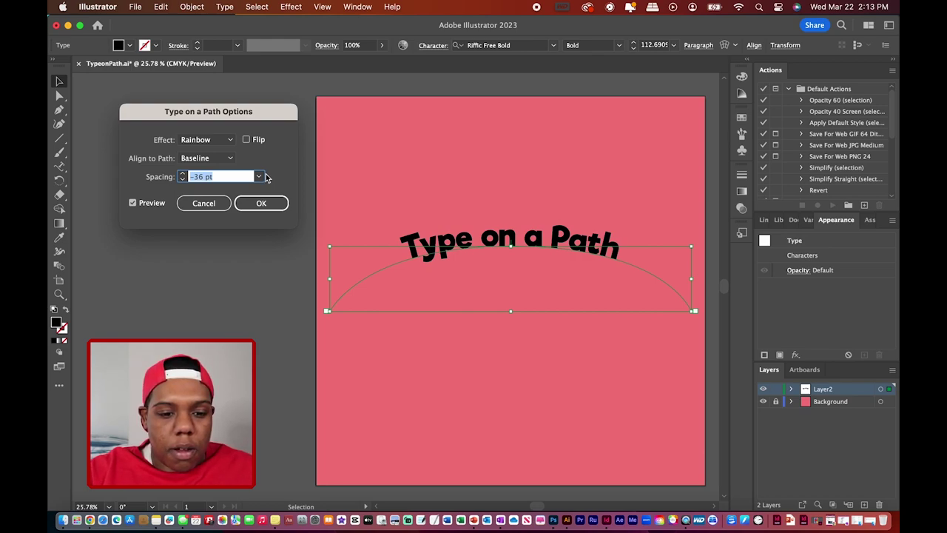
pyautogui.click(259, 177)
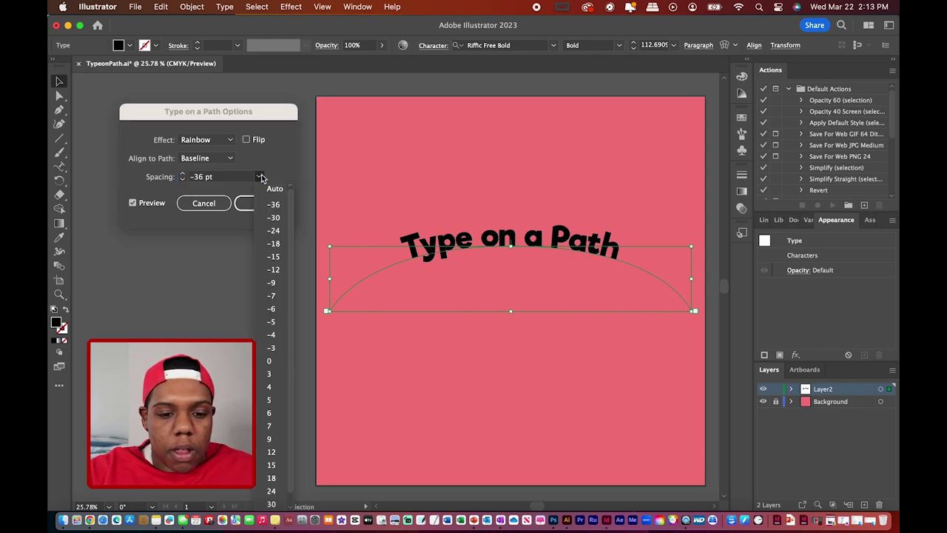
pyautogui.click(271, 359)
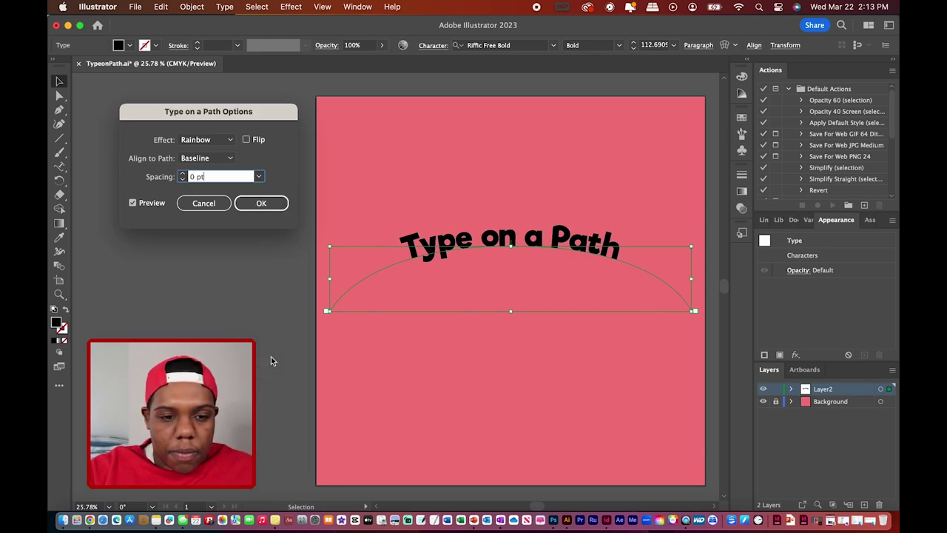
pyautogui.click(260, 176)
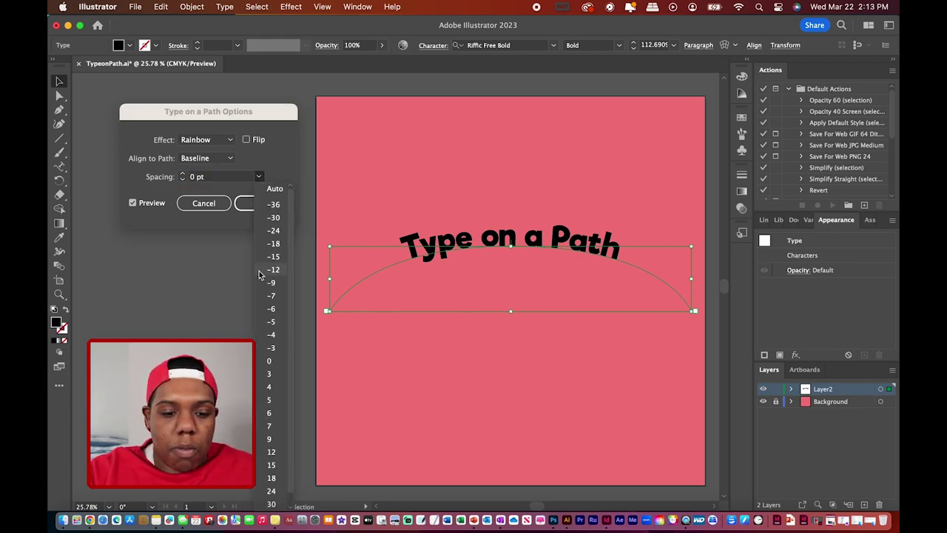
pyautogui.scroll(-1, 272, 492)
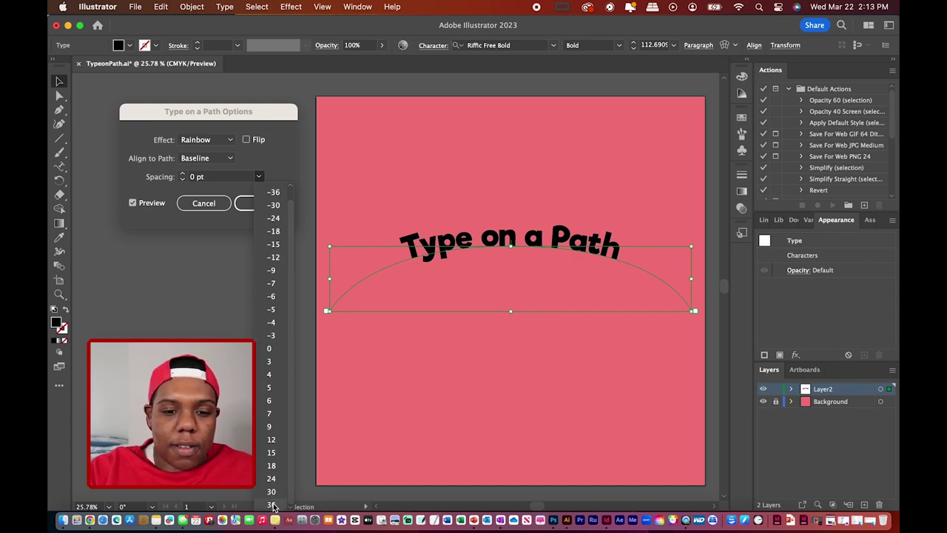
pyautogui.click(272, 506)
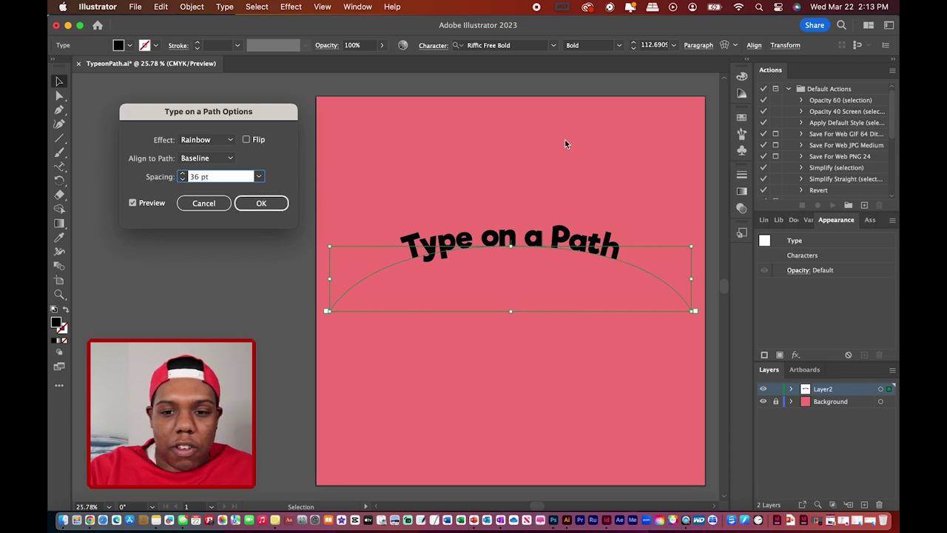
pyautogui.press('super+z')
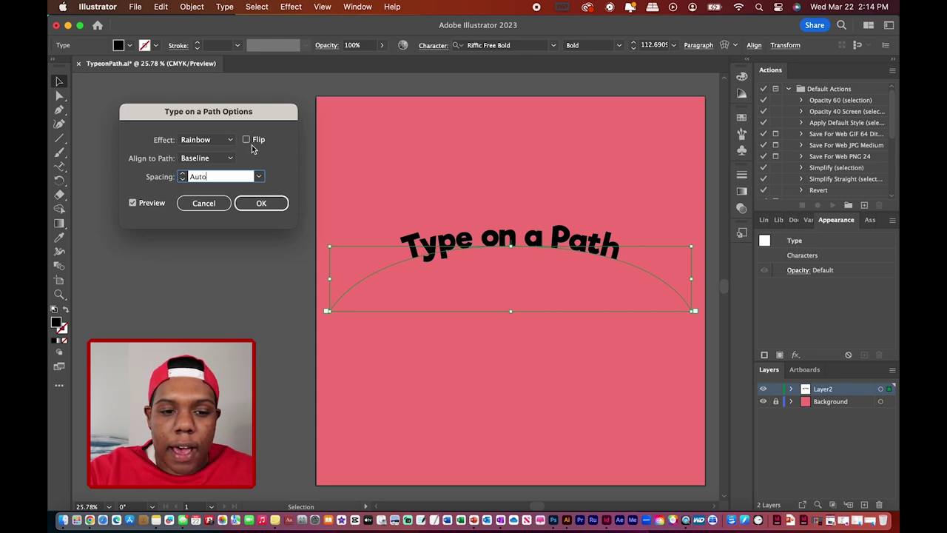
# - Flip the text to the underside of the arch and apply the path type options
pyautogui.click(246, 140)
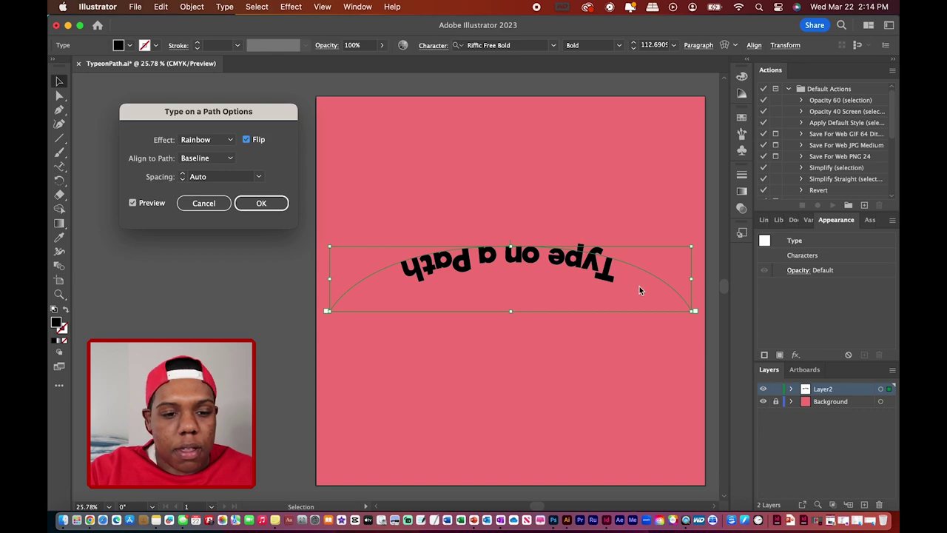
pyautogui.click(274, 204)
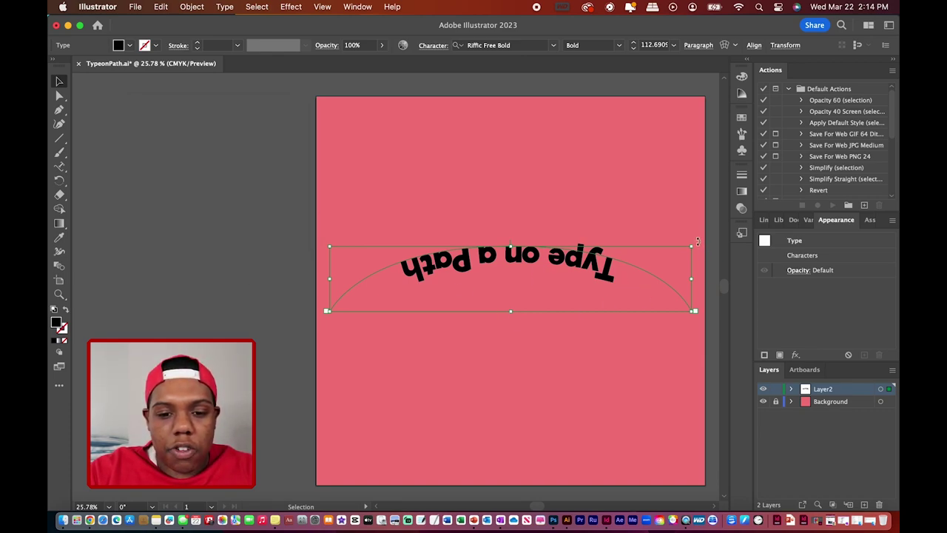
# - Try rotating the flipped text by about 180 degrees, and recheck its Type on a Path options
pyautogui.moveTo(697, 241); pyautogui.dragTo(352, 309)
pyautogui.click(393, 337)
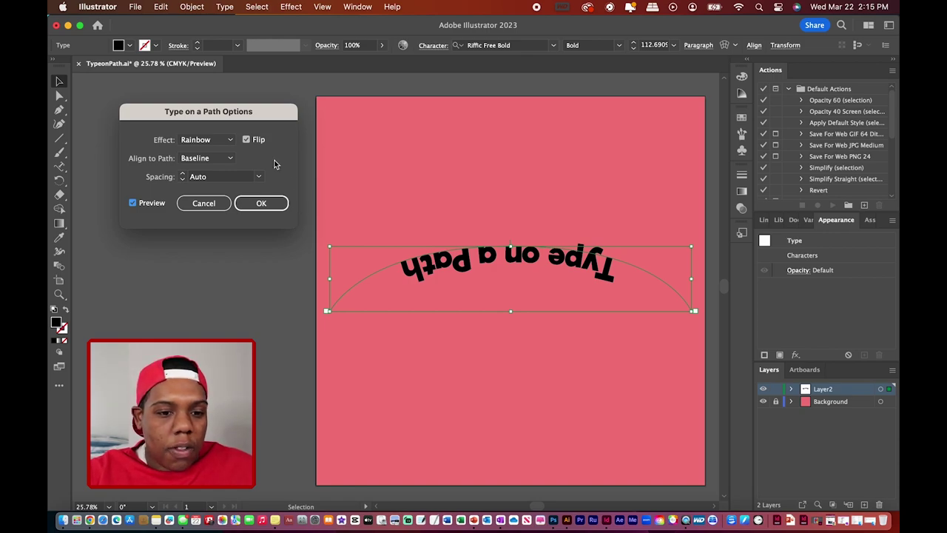
pyautogui.click(262, 203)
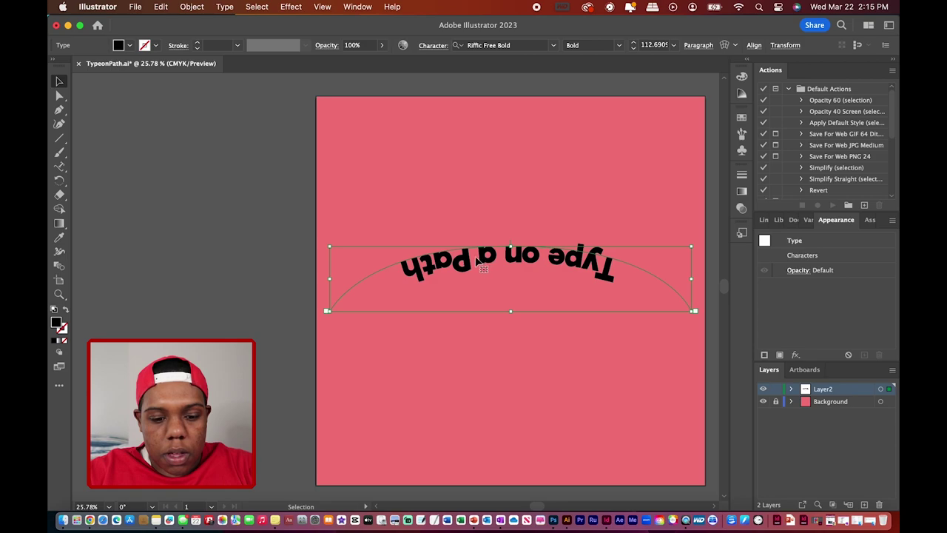
# - Duplicate the flipped text below the original and rotate the copy 180 degrees so it reads upright along a downward curve
pyautogui.press('a')
pyautogui.moveTo(465, 260); pyautogui.dragTo(485, 333)
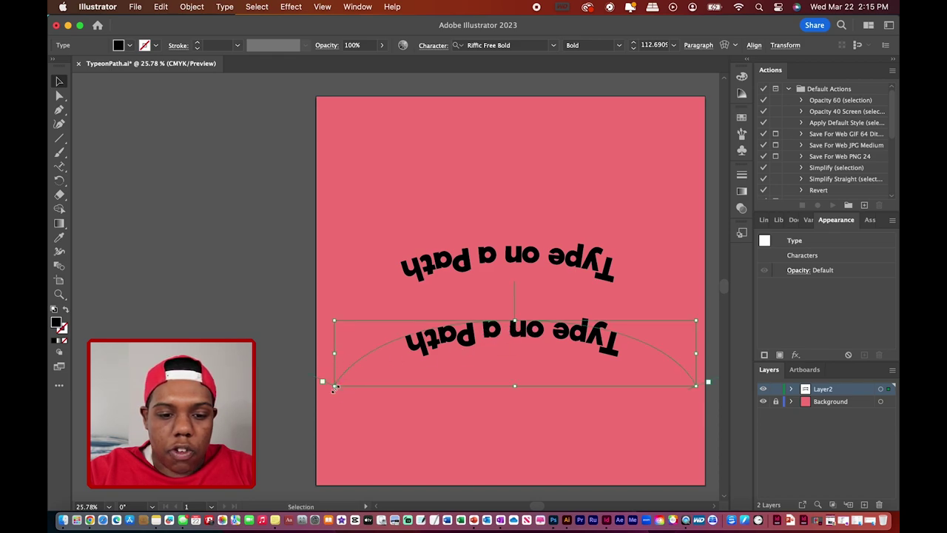
pyautogui.moveTo(332, 392); pyautogui.dragTo(605, 321)
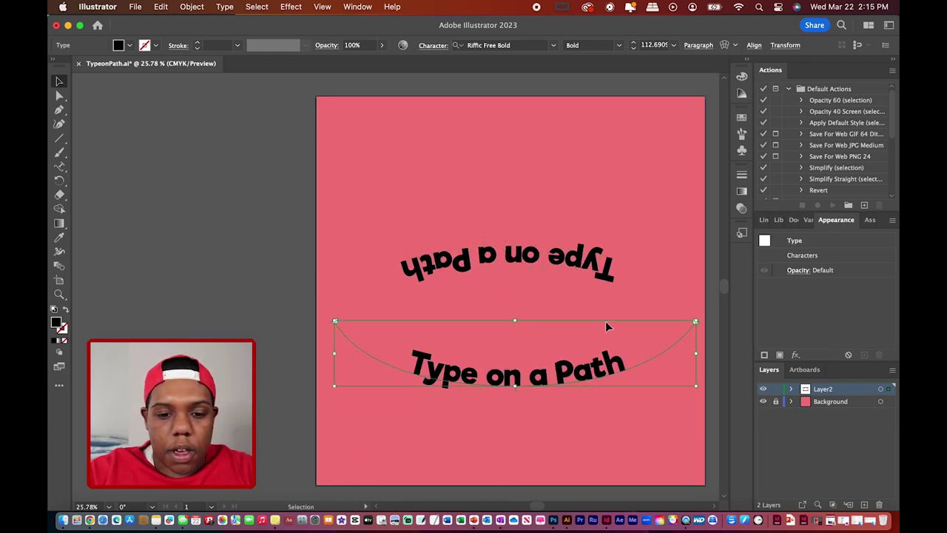
# - Turn off Flip in the Type on a Path options for the upper arched text, with Preview on, and apply it
pyautogui.click(581, 259)
pyautogui.click(226, 7)
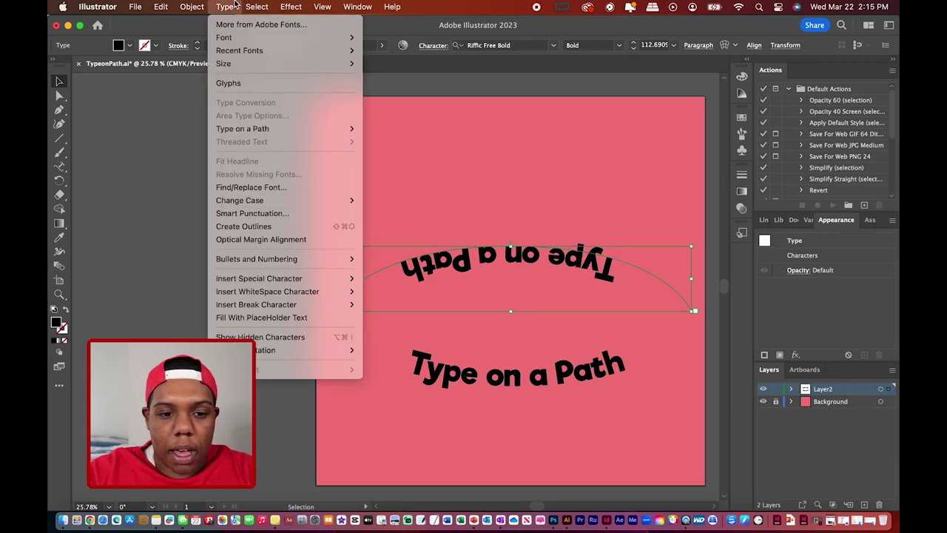
pyautogui.click(234, 6)
pyautogui.click(234, 6)
pyautogui.moveTo(252, 129)
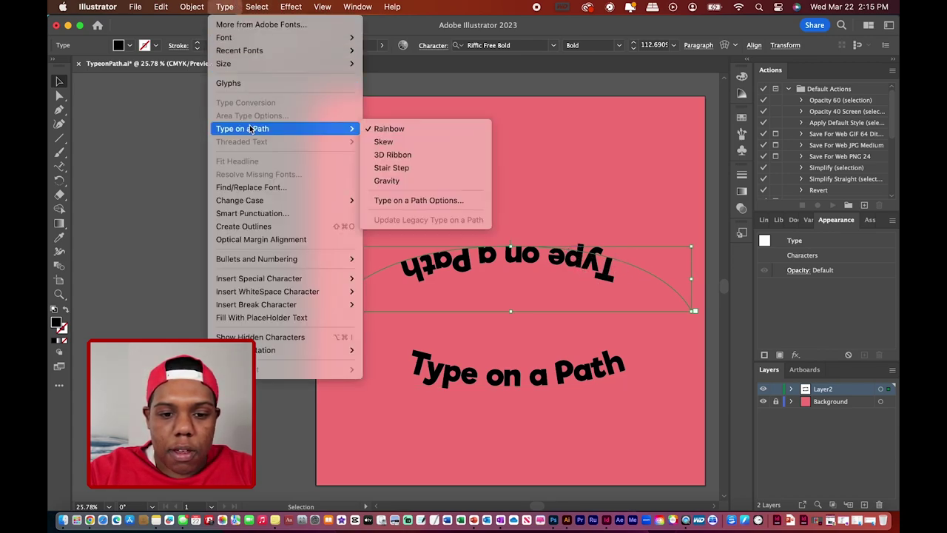
pyautogui.click(414, 200)
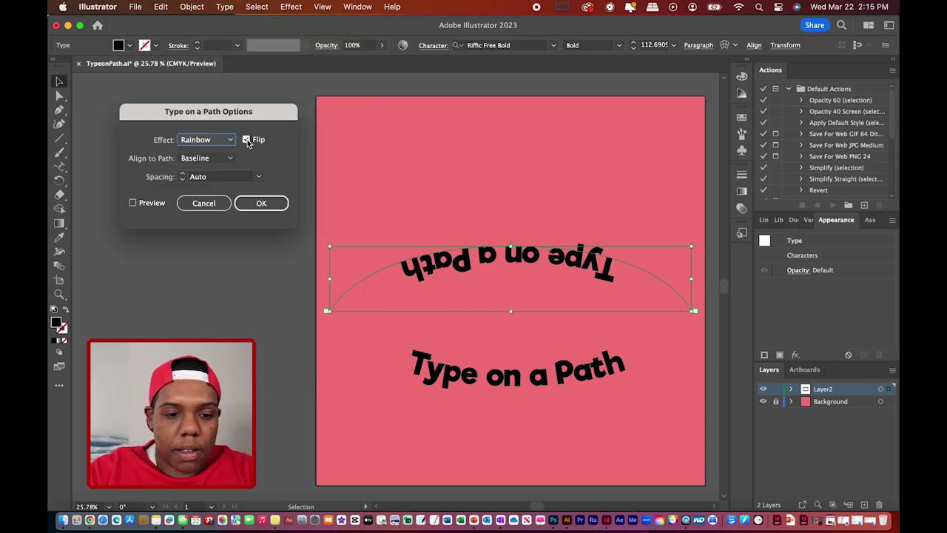
pyautogui.click(248, 142)
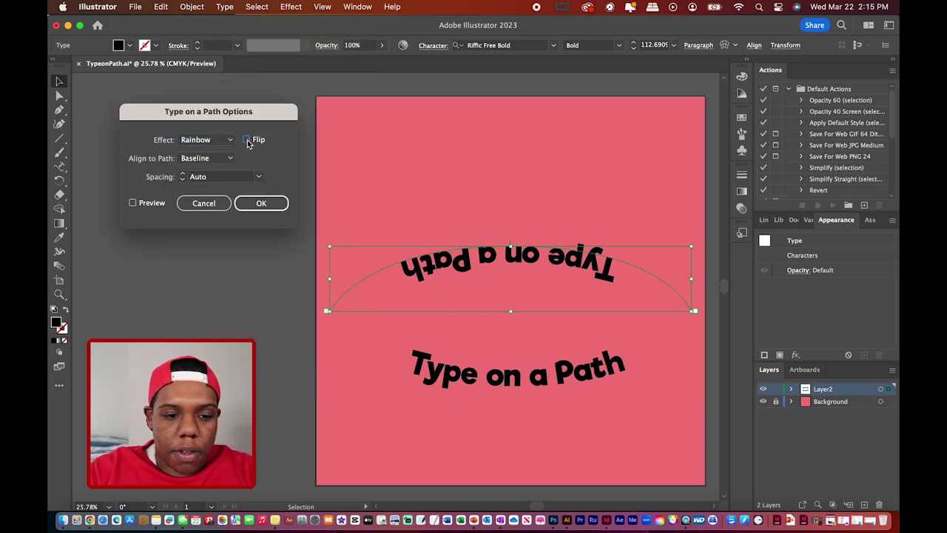
pyautogui.click(141, 206)
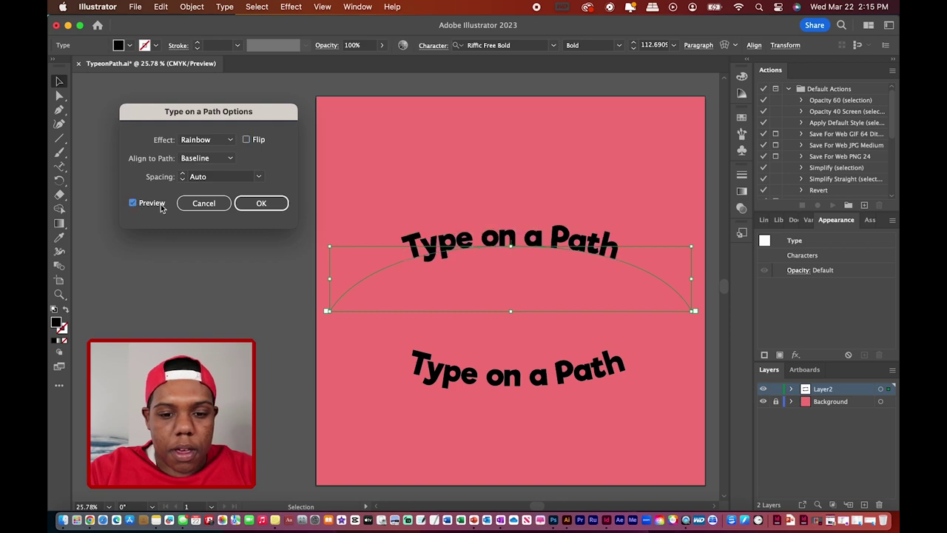
pyautogui.click(262, 209)
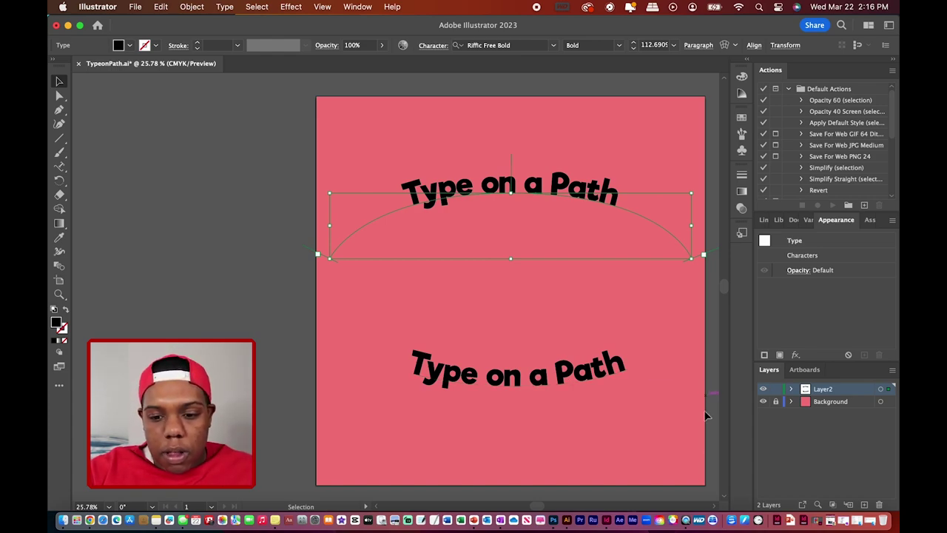
# - Hide Layer2 and add a new layer above it
pyautogui.click(764, 389)
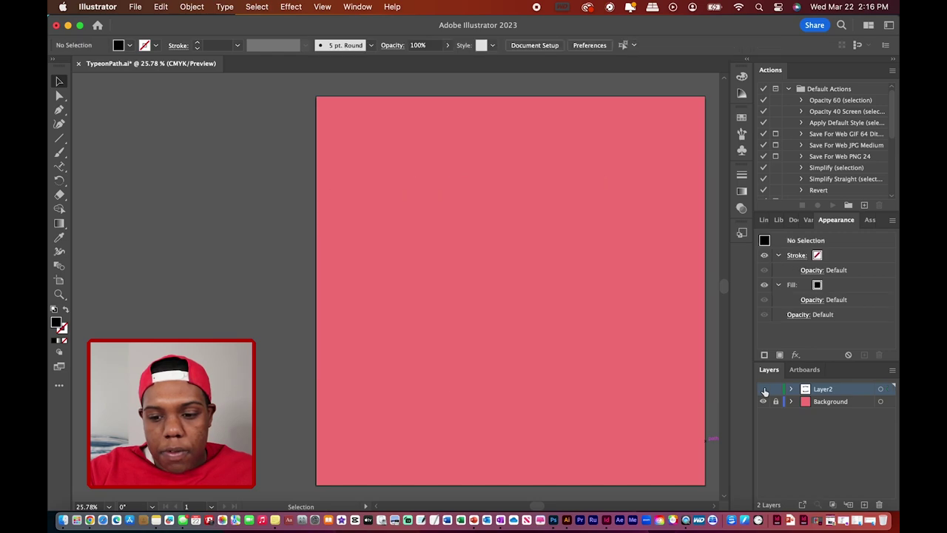
pyautogui.click(864, 504)
# - Draw a large circle in the middle of the artboard and place "Type on a Path" text along its outline
pyautogui.hscroll(3, 609, 346)
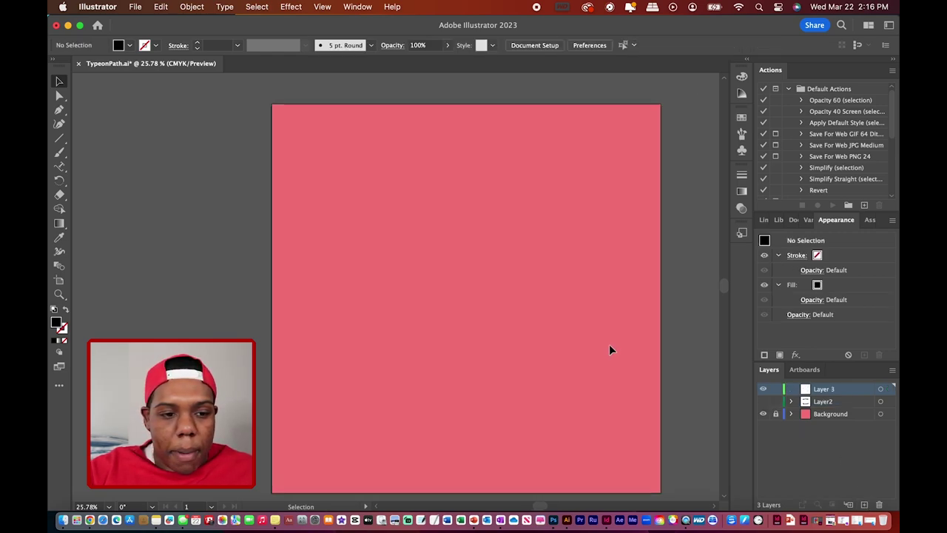
pyautogui.hscroll(2, 609, 350)
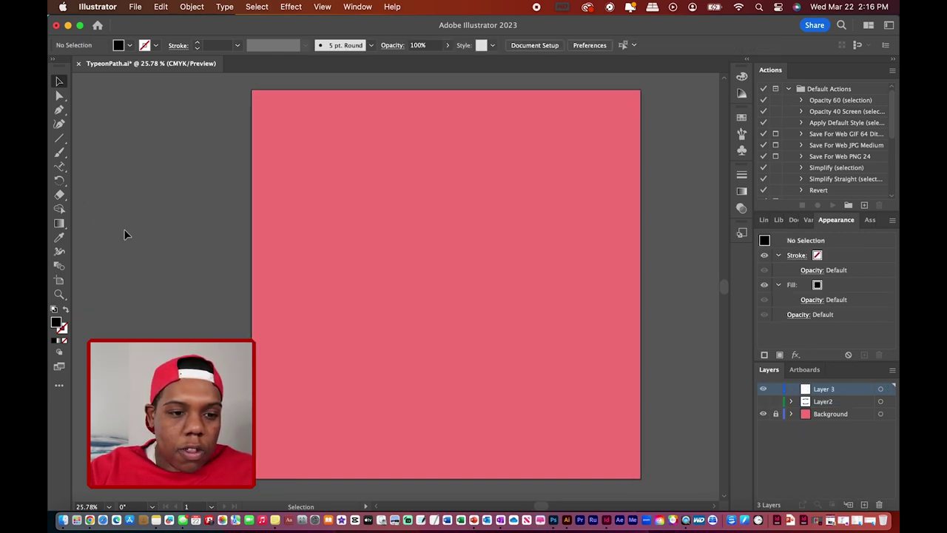
pyautogui.click(63, 142)
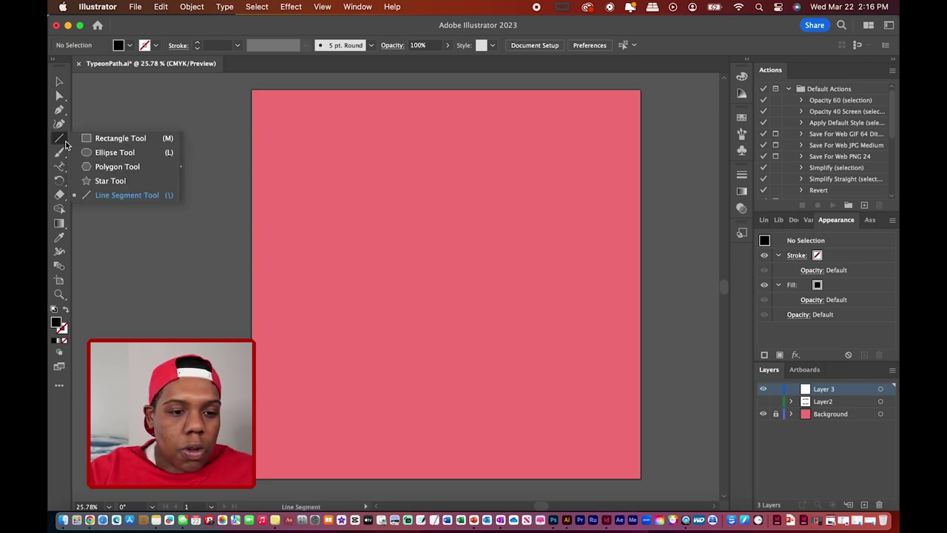
pyautogui.click(125, 155)
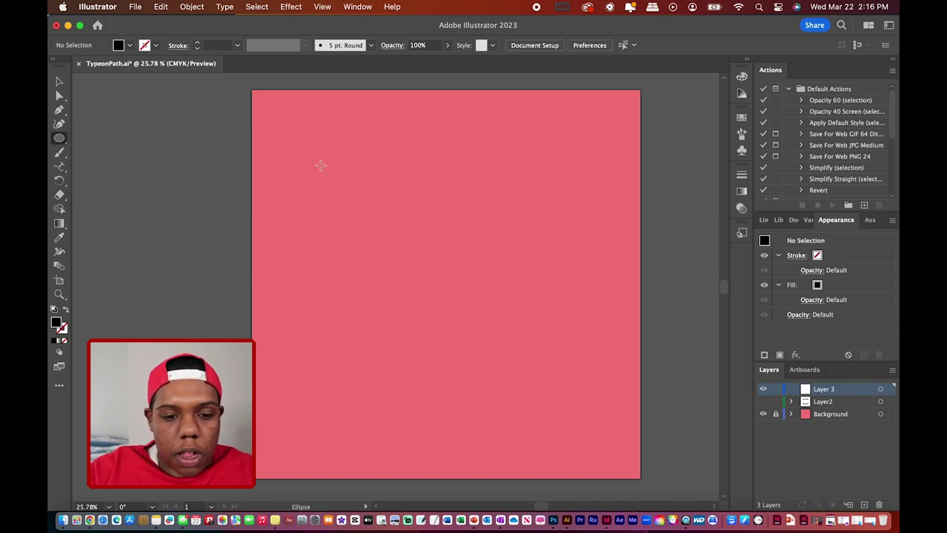
pyautogui.moveTo(316, 161); pyautogui.dragTo(579, 398)
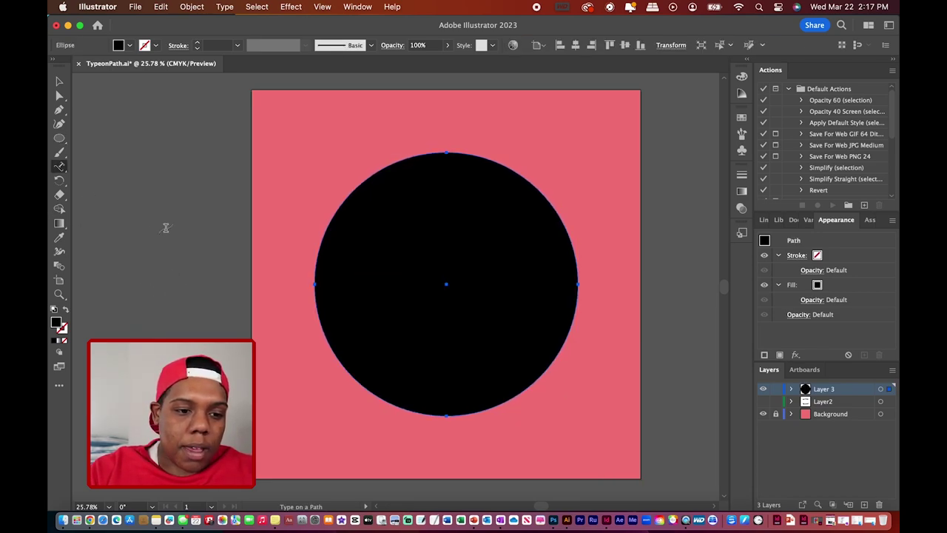
pyautogui.click(62, 168)
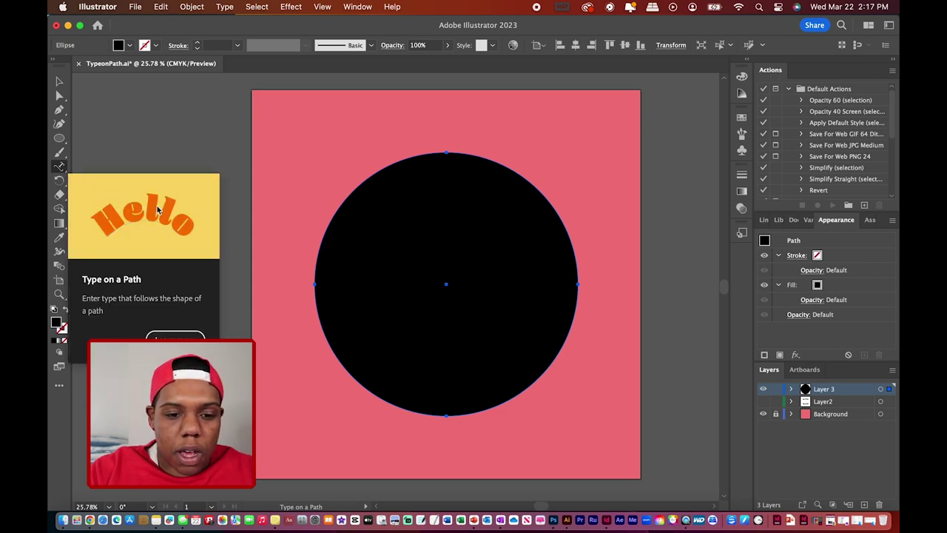
pyautogui.click(321, 238)
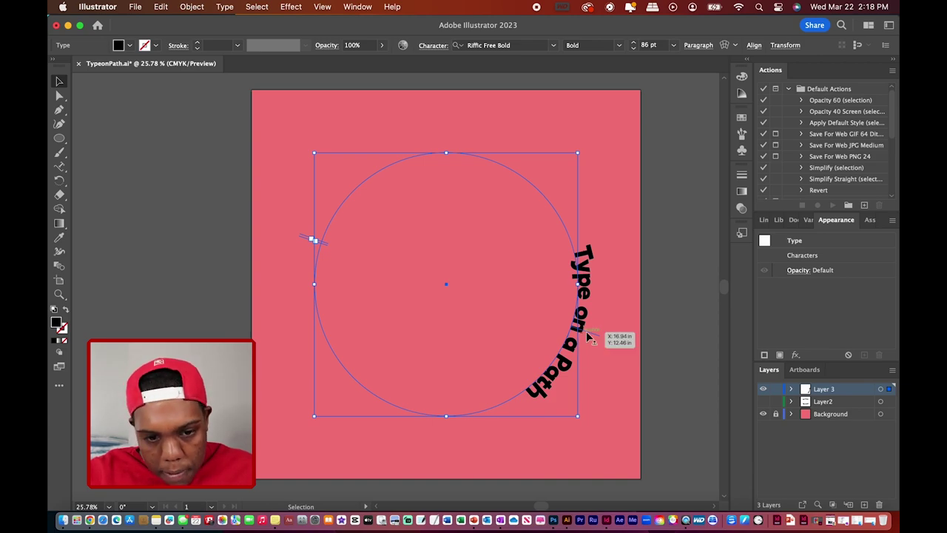
# - Pull apart the overlapping start and end brackets of the circle text and position them so the text is centred over the top
pyautogui.scroll(5, 465, 316)
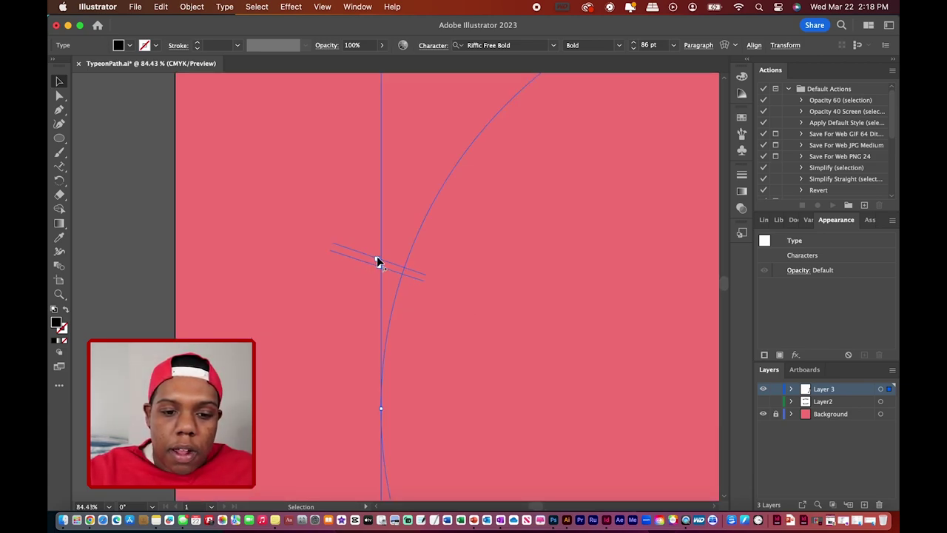
pyautogui.scroll(-3, 382, 254)
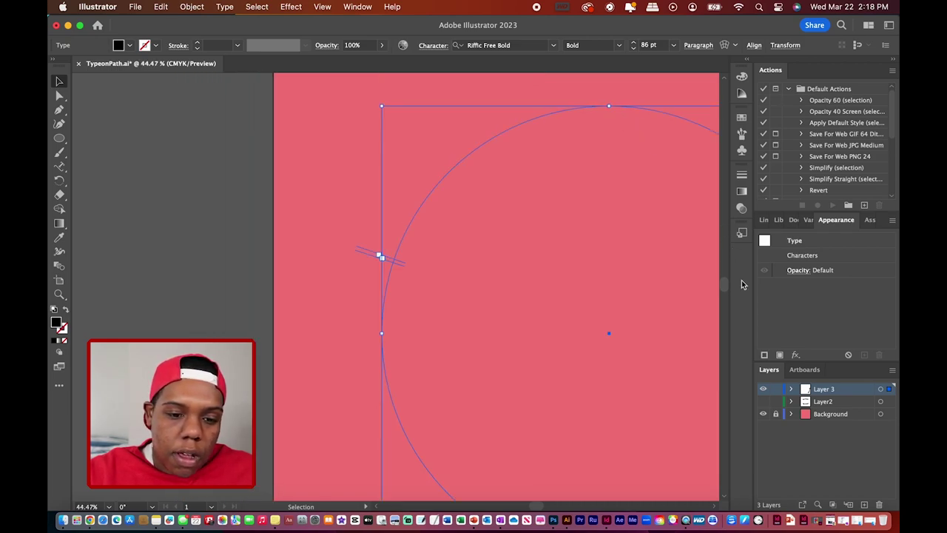
pyautogui.scroll(3, 352, 283)
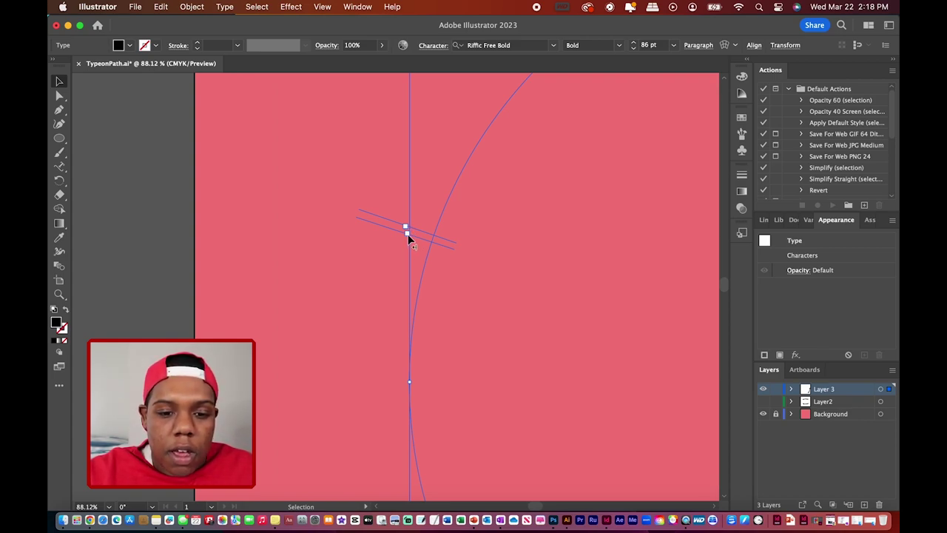
pyautogui.moveTo(407, 234); pyautogui.dragTo(426, 233)
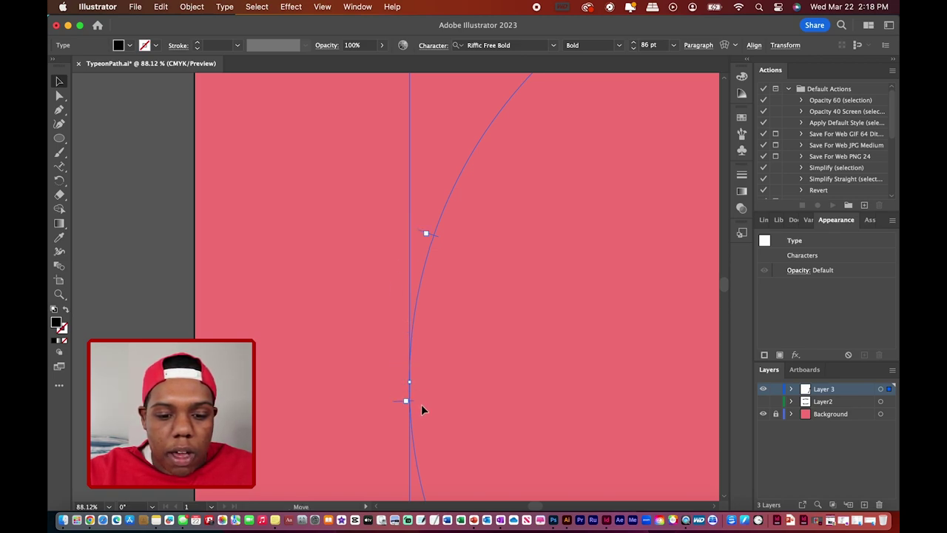
pyautogui.scroll(-10, 496, 497)
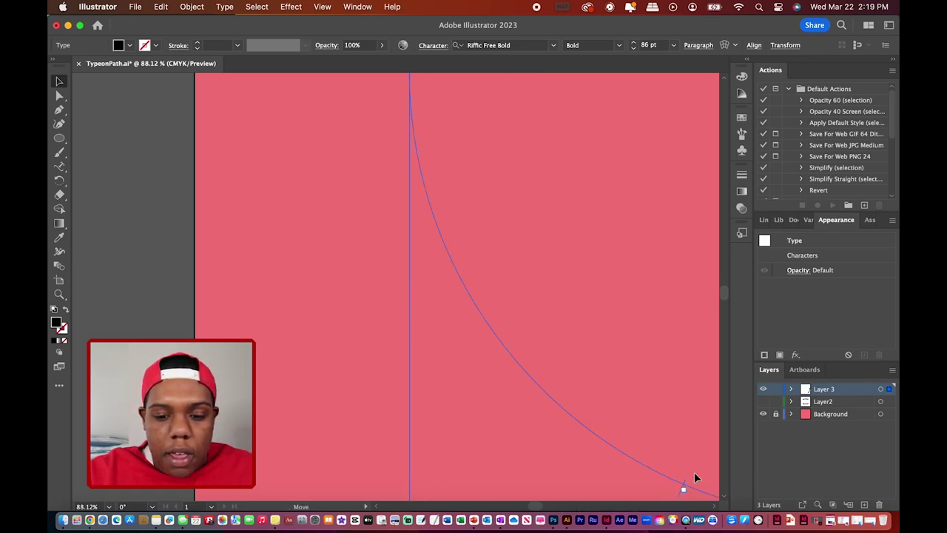
pyautogui.hscroll(5, 694, 482)
pyautogui.hscroll(8, 678, 168)
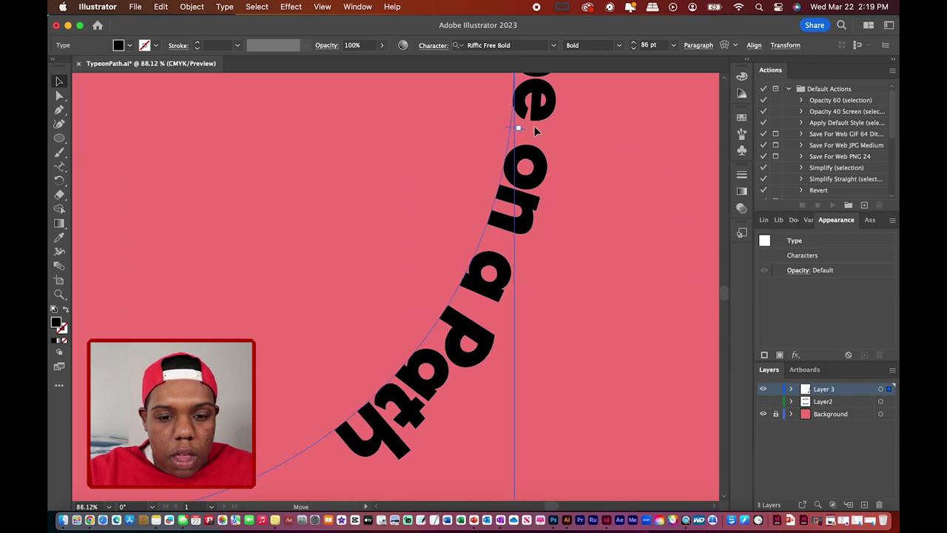
pyautogui.moveTo(535, 130); pyautogui.dragTo(539, 100)
pyautogui.scroll(-6, 537, 111)
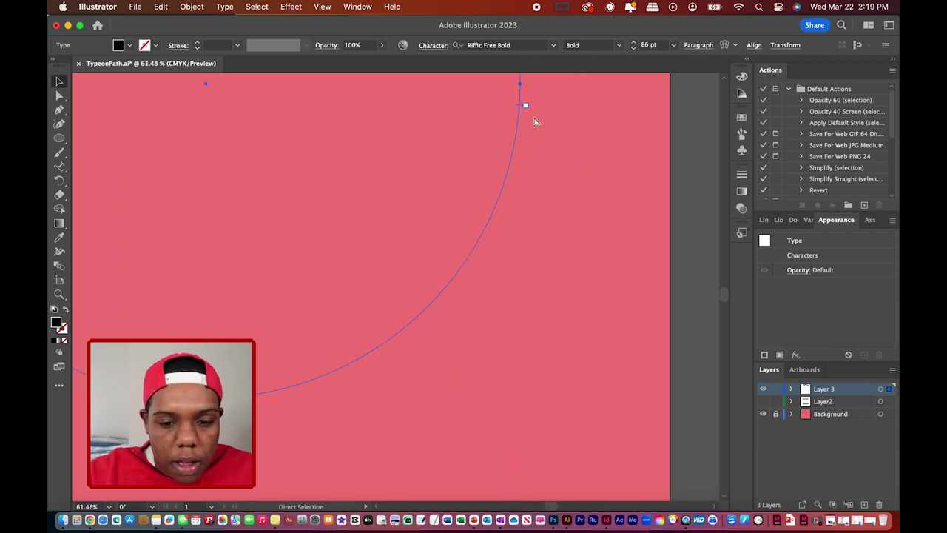
pyautogui.moveTo(543, 232)
pyautogui.mouseDown()
pyautogui.moveTo(553, 254)
pyautogui.moveTo(533, 212)
pyautogui.moveTo(549, 274)
pyautogui.moveTo(542, 233)
pyautogui.moveTo(545, 253)
pyautogui.moveTo(531, 275)
pyautogui.moveTo(523, 203)
pyautogui.moveTo(543, 271)
pyautogui.moveTo(536, 229)
pyautogui.moveTo(500, 173)
pyautogui.moveTo(554, 269)
pyautogui.moveTo(535, 226)
pyautogui.moveTo(536, 238)
pyautogui.mouseUp()
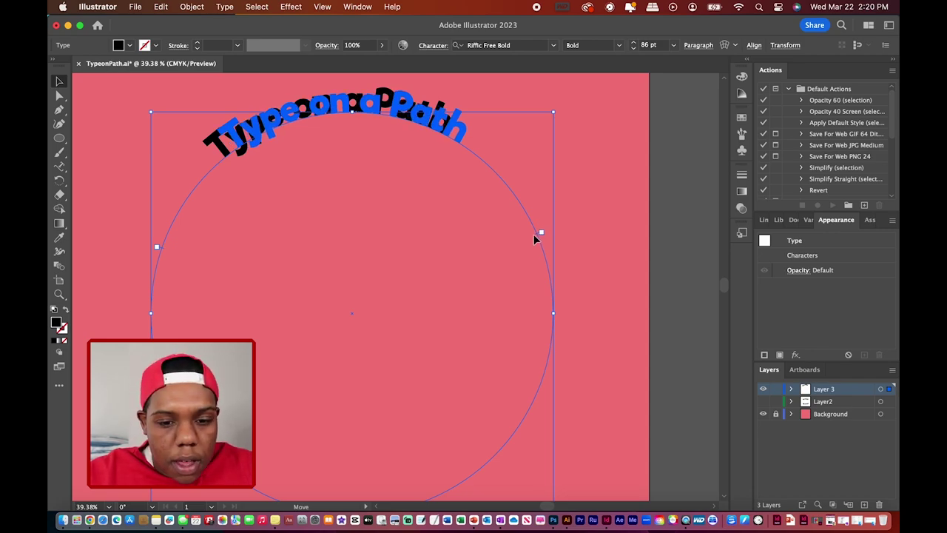
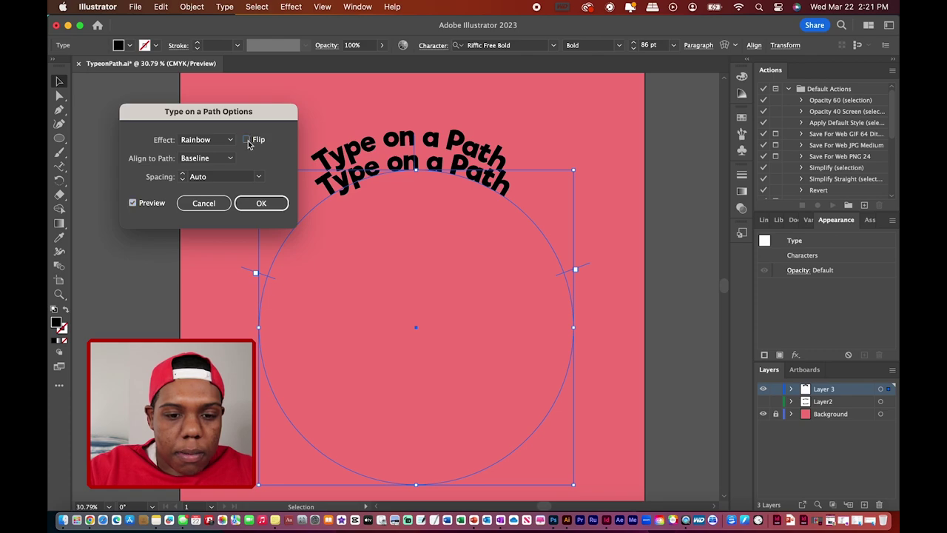
# - Flip the lower copy of the circle text to the inside of its path and apply the options
pyautogui.click(247, 141)
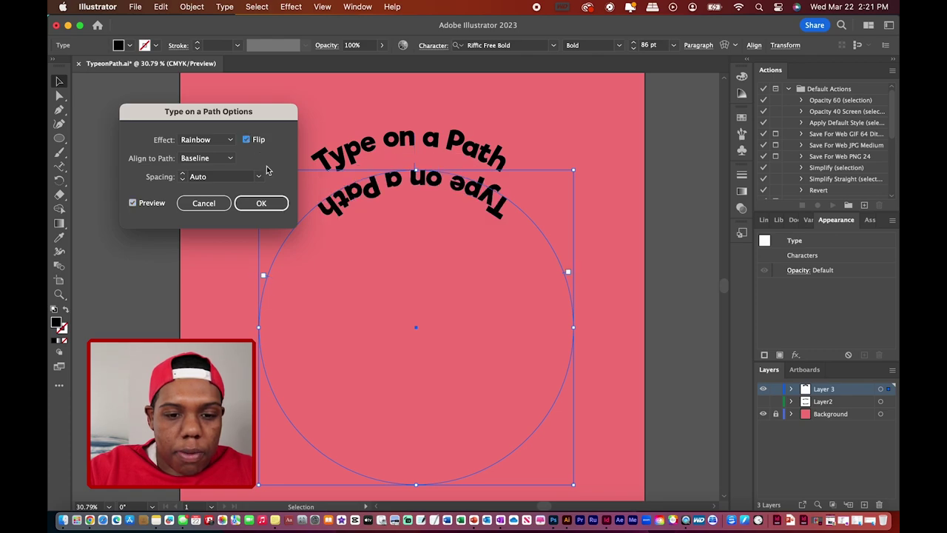
pyautogui.click(260, 204)
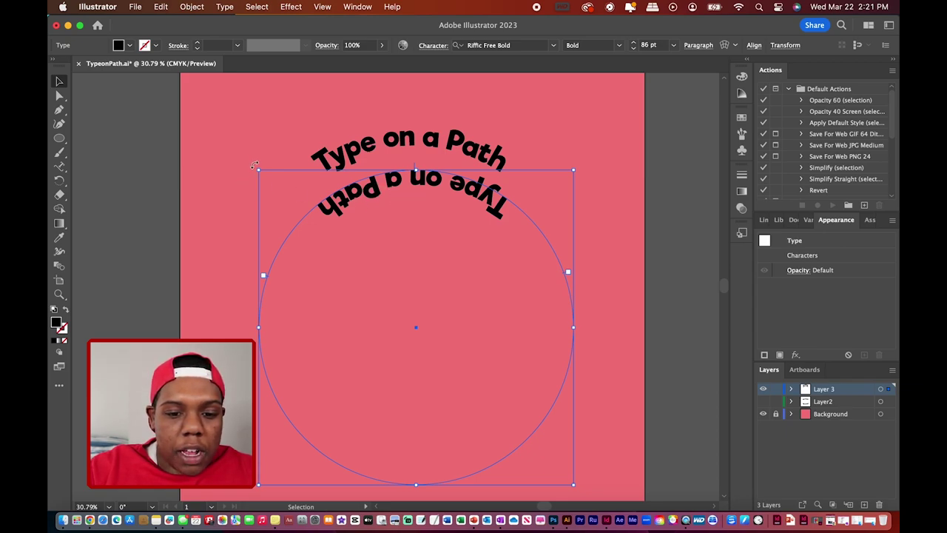
# - Rotate the flipped copy 180 degrees to the bottom of the circle, line it up with the original and centre its text
pyautogui.moveTo(254, 165); pyautogui.dragTo(480, 402)
pyautogui.moveTo(441, 471); pyautogui.dragTo(426, 451)
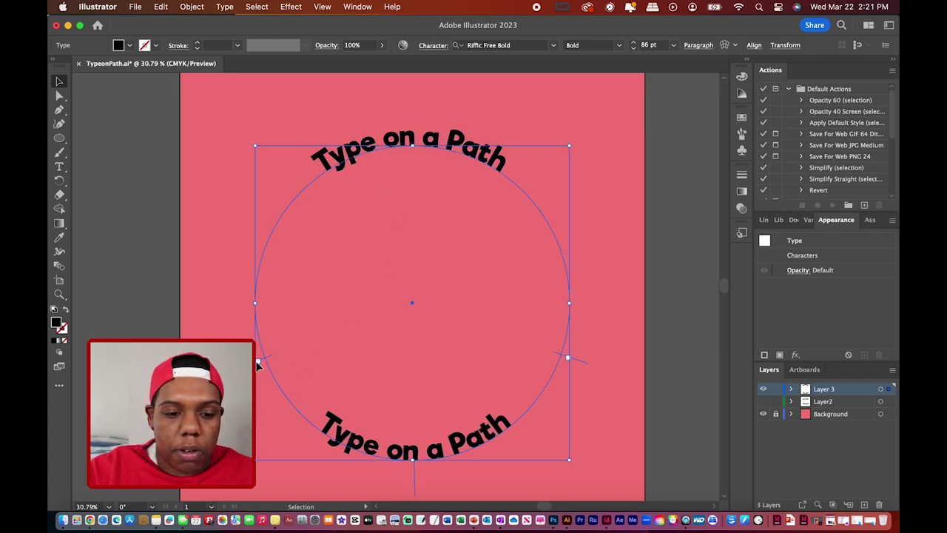
pyautogui.moveTo(257, 364)
pyautogui.mouseDown()
pyautogui.moveTo(302, 416)
pyautogui.moveTo(403, 444)
pyautogui.moveTo(286, 410)
pyautogui.moveTo(260, 360)
pyautogui.mouseUp()
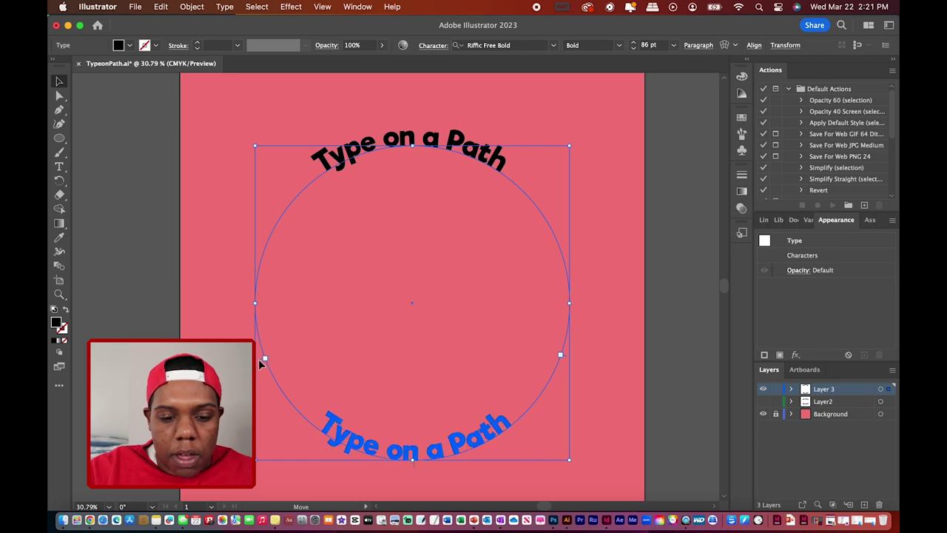
pyautogui.click(658, 368)
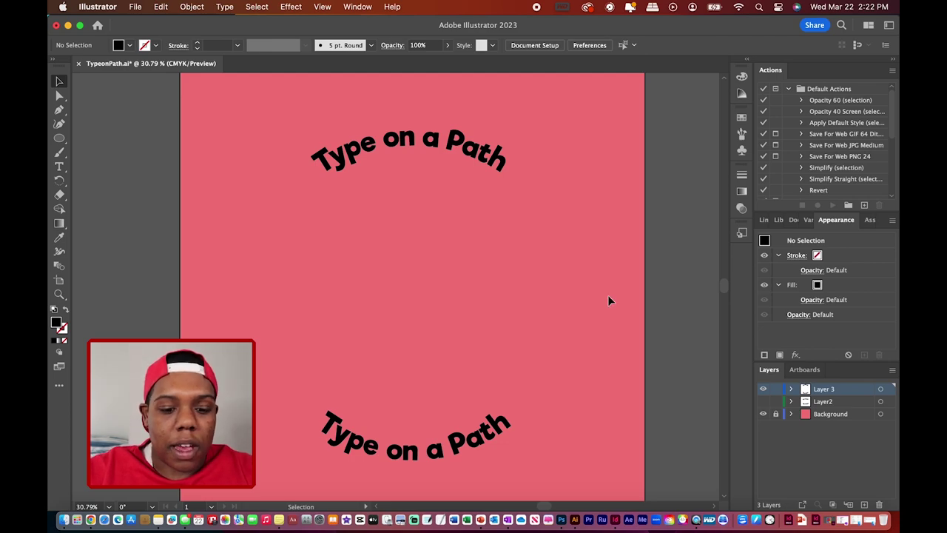
# - Paste the Pinterest logo and enlarge it to fill the space between the upper and lower curved texts
pyautogui.press('a')
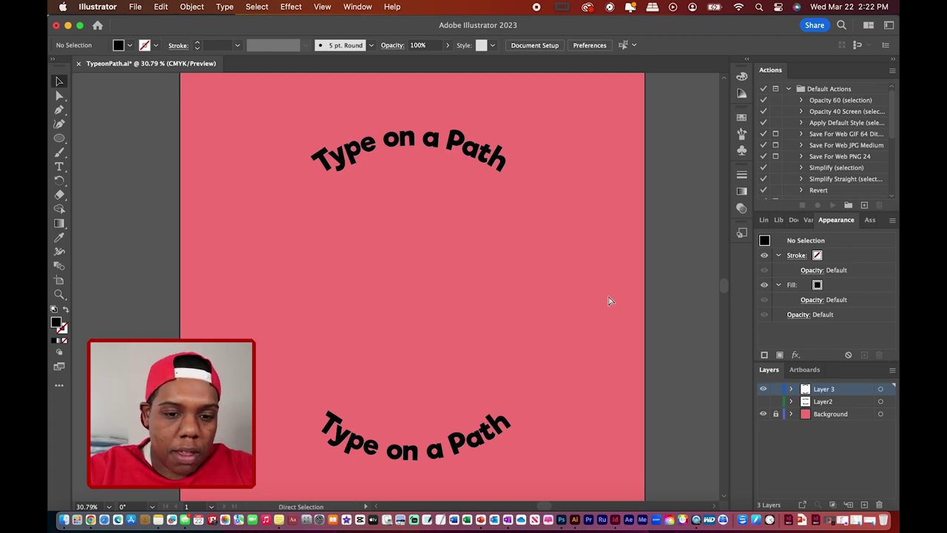
pyautogui.press('cmd+v')
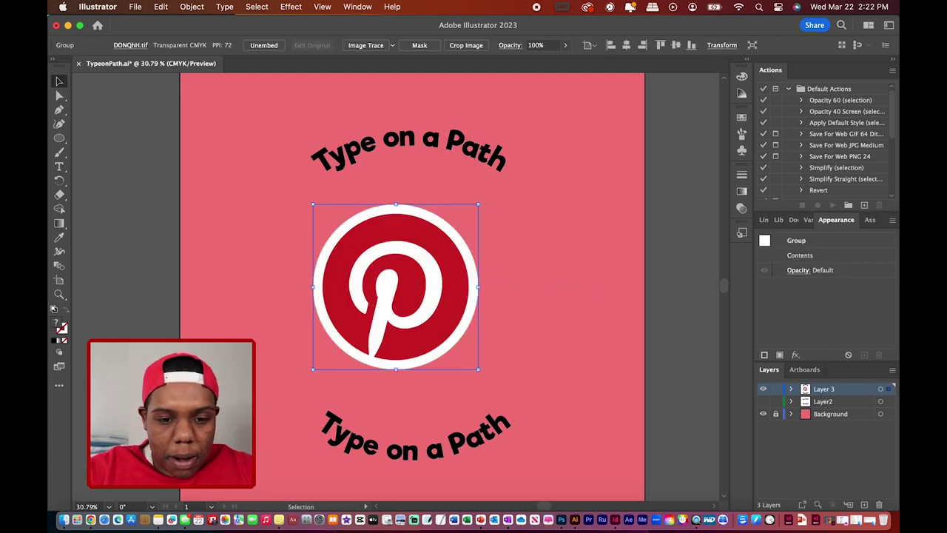
pyautogui.moveTo(429, 281); pyautogui.dragTo(412, 230)
pyautogui.moveTo(462, 317); pyautogui.dragTo(557, 419)
pyautogui.press('super+0')
pyautogui.press('super+shift+a')
# - Replace the lower curved text with "Pinterest"
pyautogui.press('t')
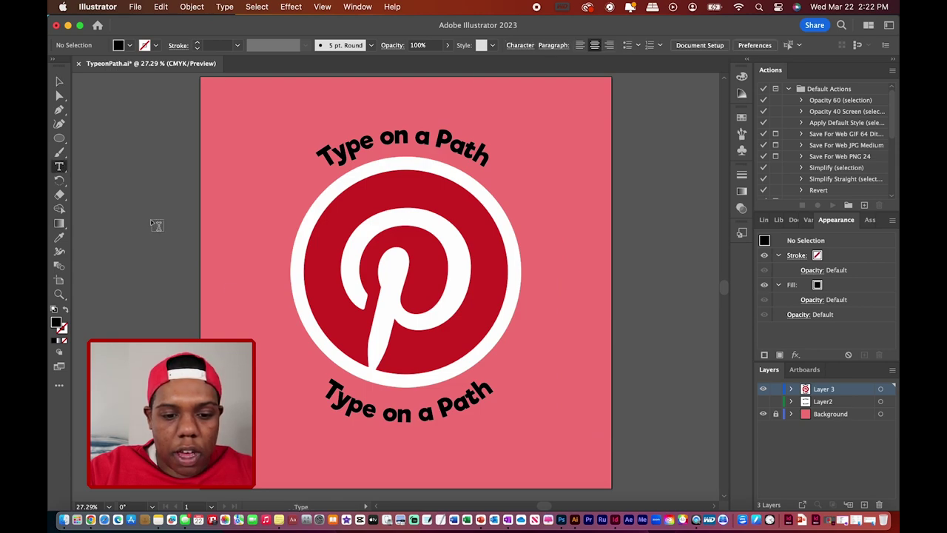
pyautogui.click(367, 408)
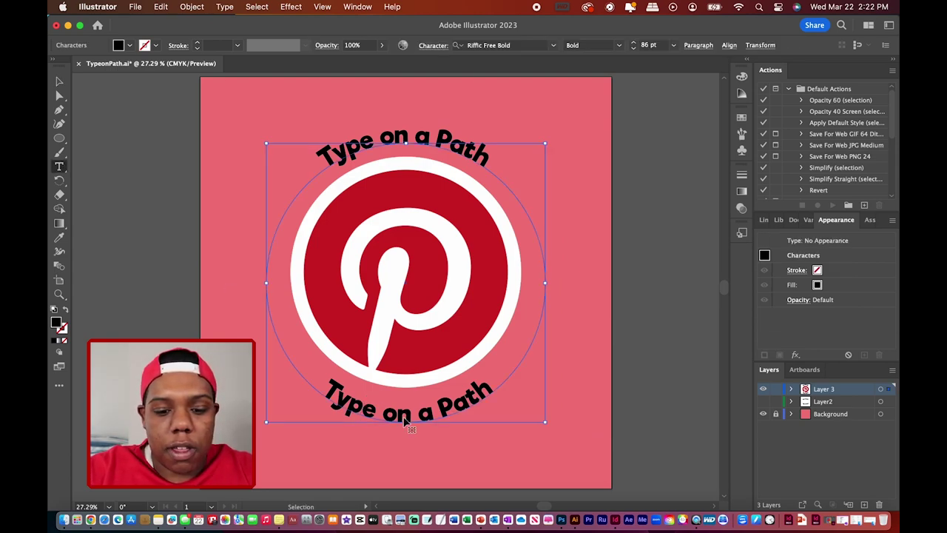
pyautogui.press('super+a')
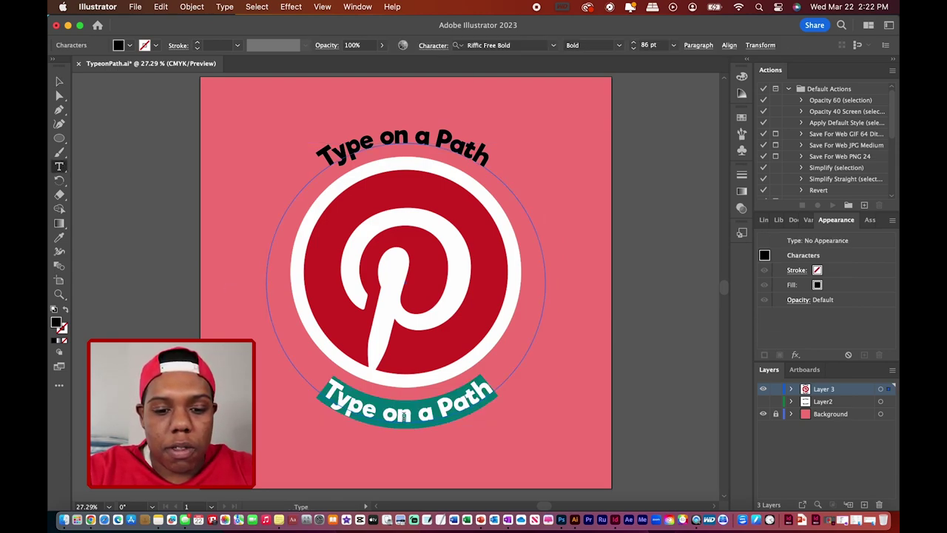
pyautogui.write('Pinterest')
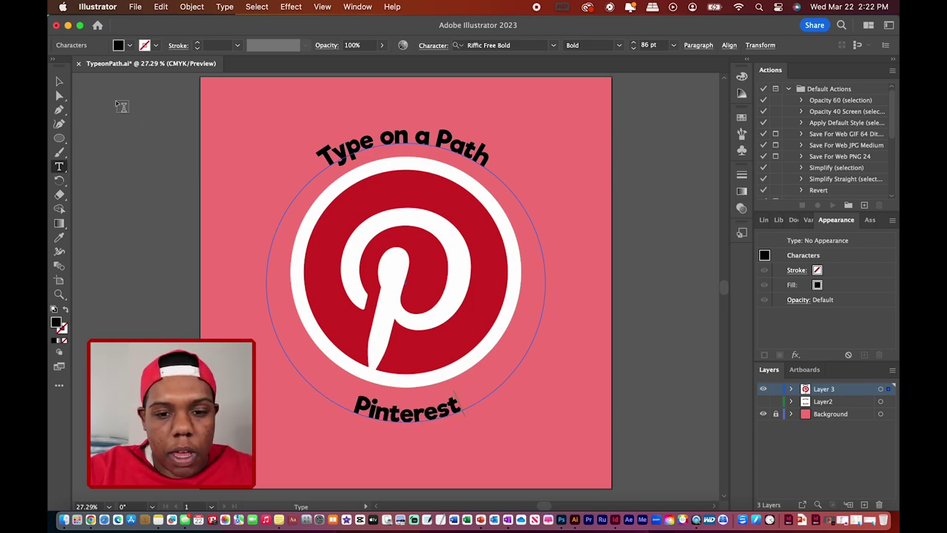
# - Set the font size of the lower "Pinterest" text to 114 pt and deselect it
pyautogui.press('super+a')
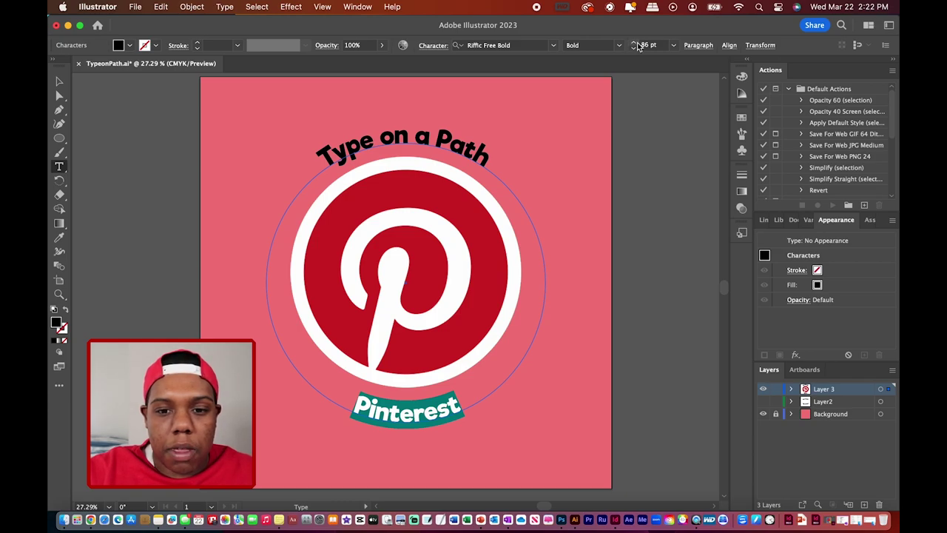
pyautogui.click(638, 46)
pyautogui.write('114')
pyautogui.press('Return')
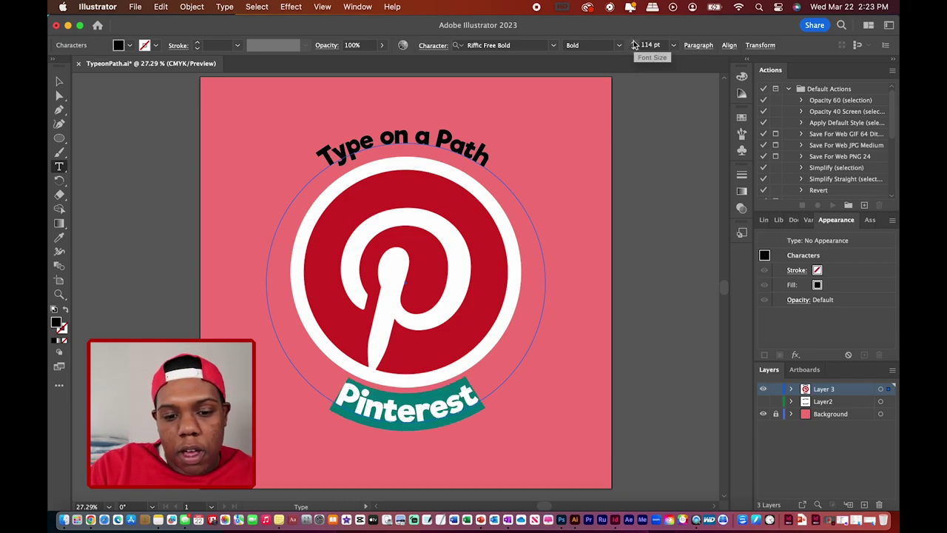
pyautogui.press('Escape')
pyautogui.click(566, 300)
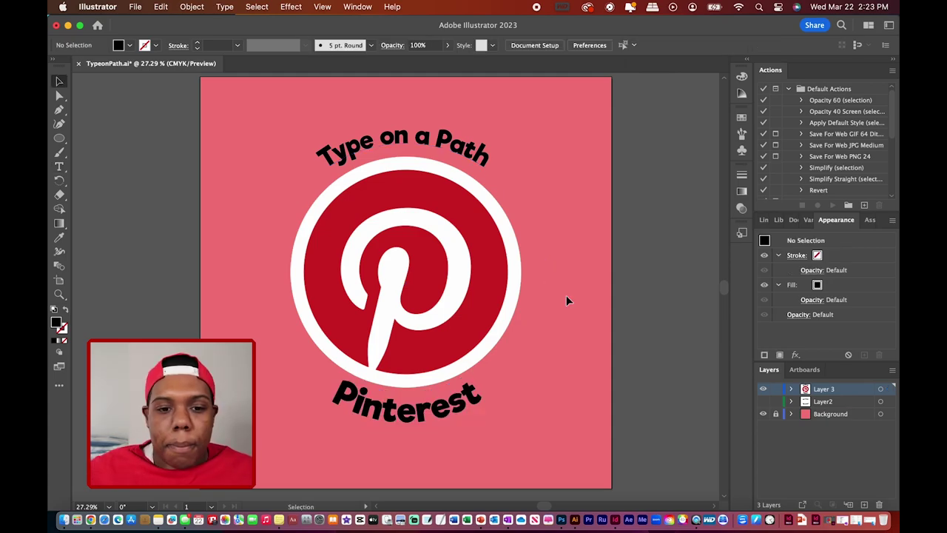